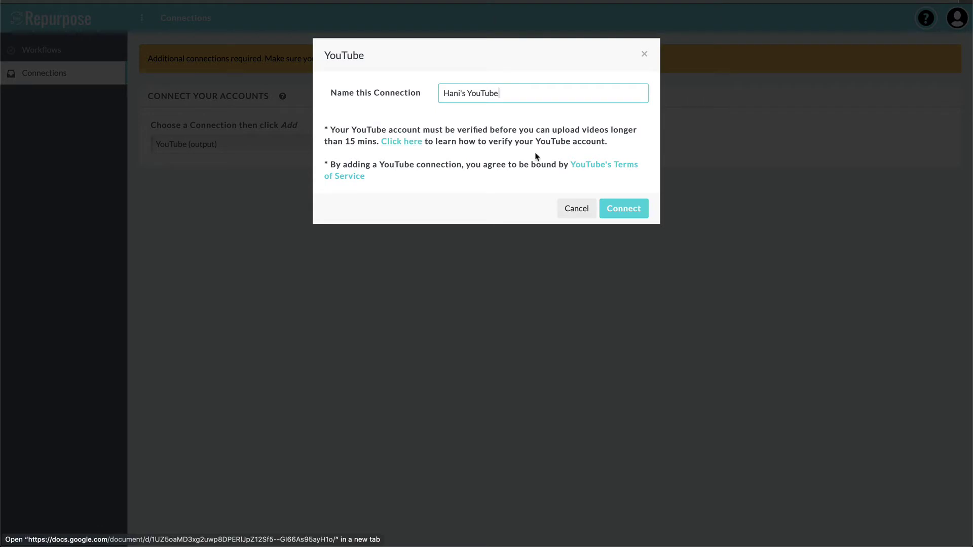
# Connect the YouTube output by choosing the owner's Google account, allowing the requested permissions and finishing the connection.
pyautogui.click(630, 211)
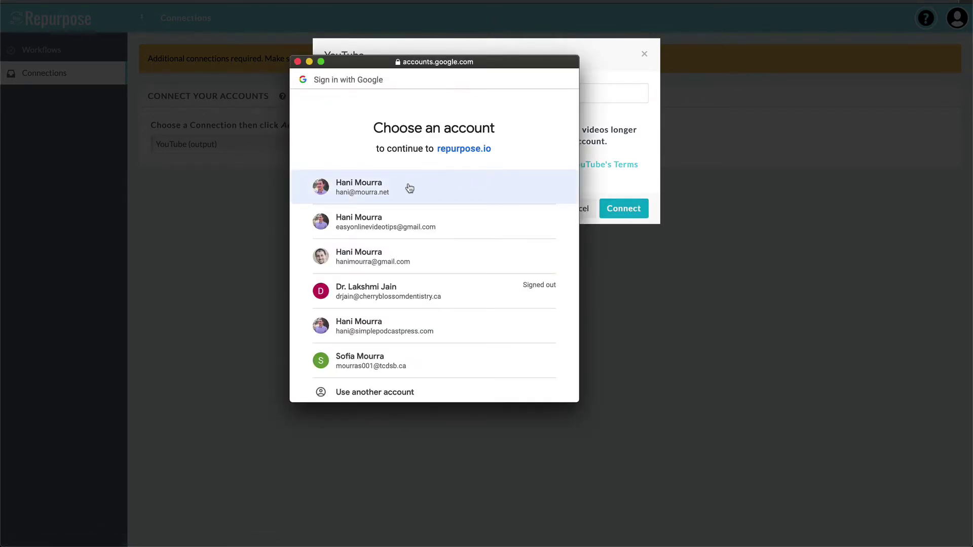
pyautogui.click(410, 188)
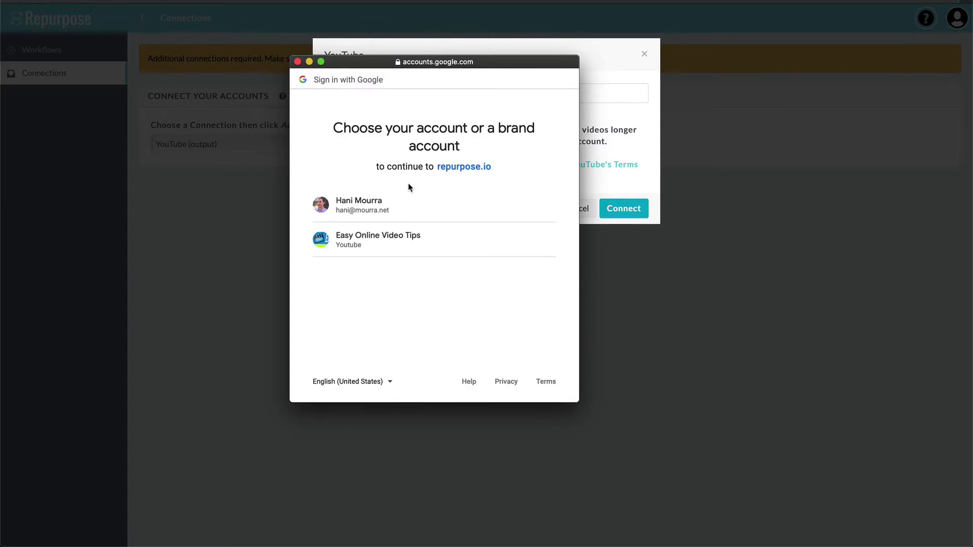
pyautogui.click(410, 199)
pyautogui.scroll(-3, 428, 304)
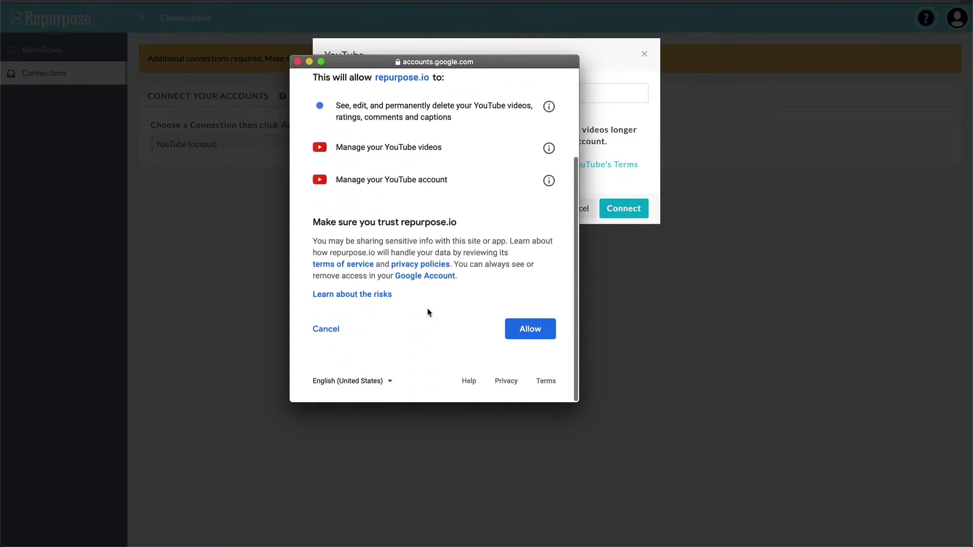
pyautogui.click(530, 330)
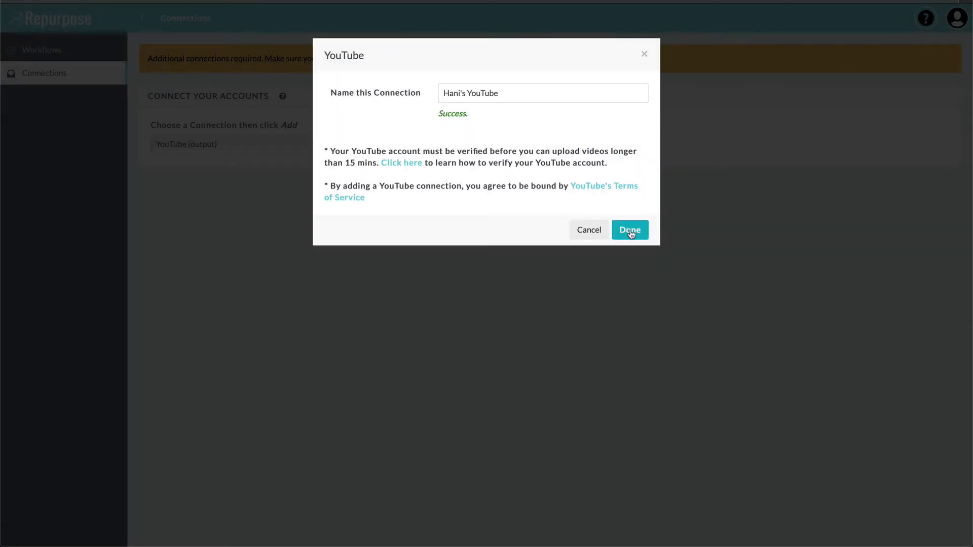
pyautogui.click(630, 231)
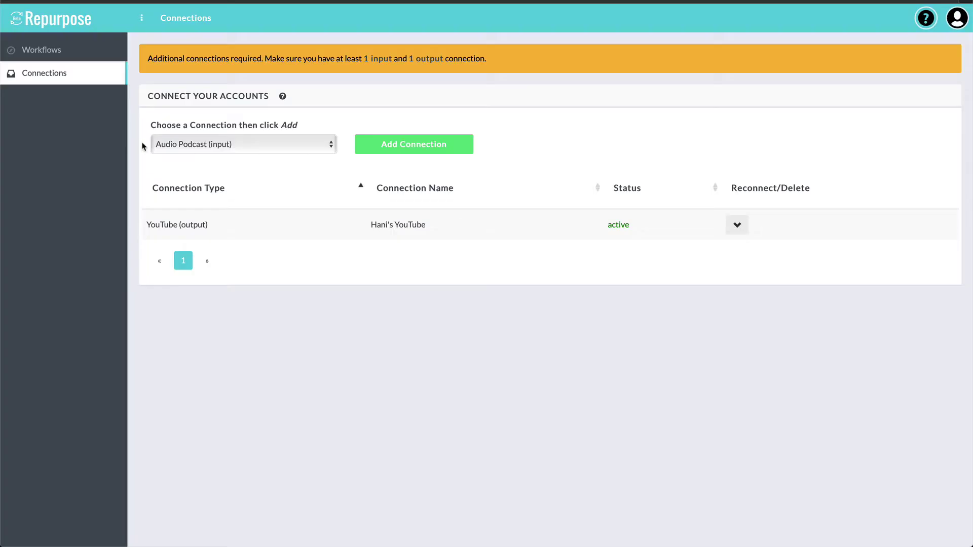
# Start a new Facebook (input/output) connection and name it with the owner's first name followed by Facebook.
pyautogui.click(253, 146)
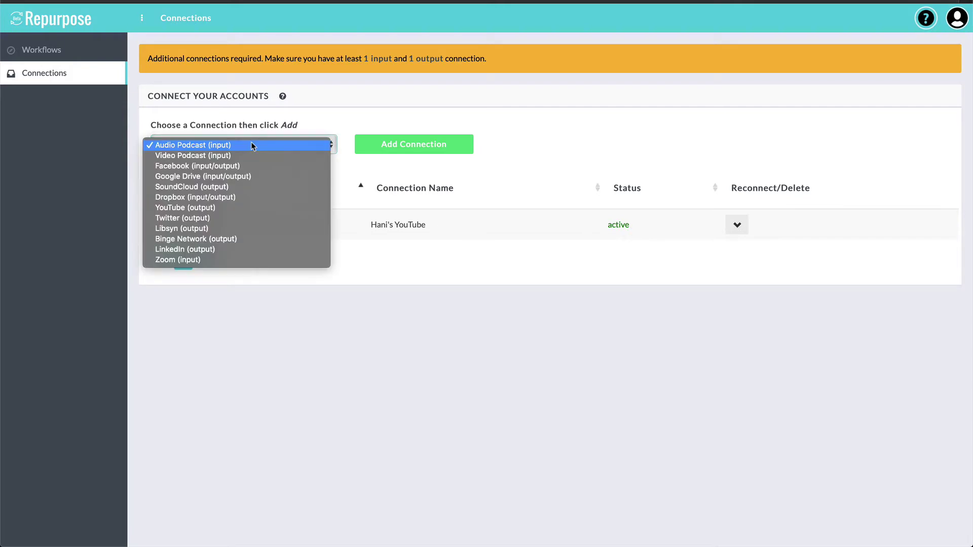
pyautogui.click(210, 170)
pyautogui.click(410, 146)
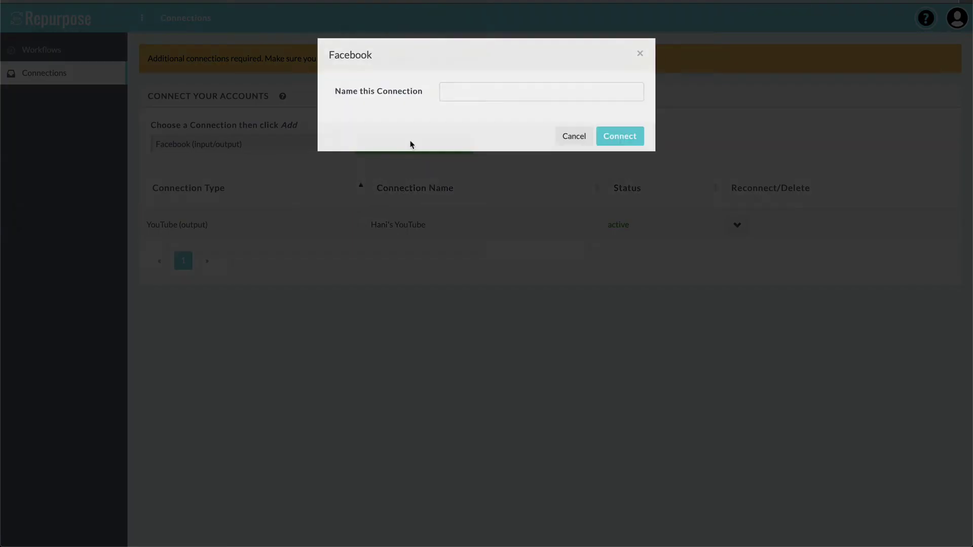
pyautogui.click(444, 93)
pyautogui.write("Hani's ")
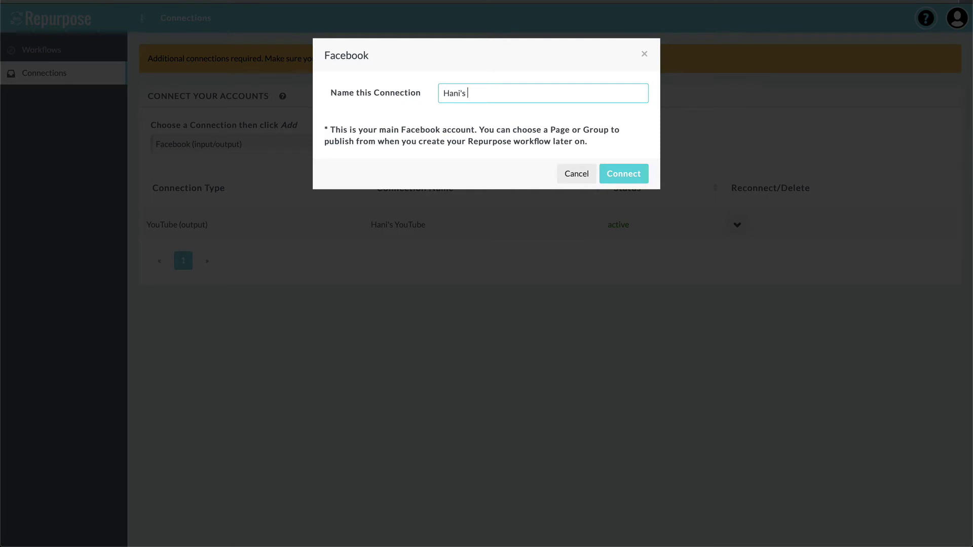
pyautogui.write('Facebook')
# Authorize the Facebook connection with the signed-in account, accept the page and group permissions, and finish it.
pyautogui.click(638, 167)
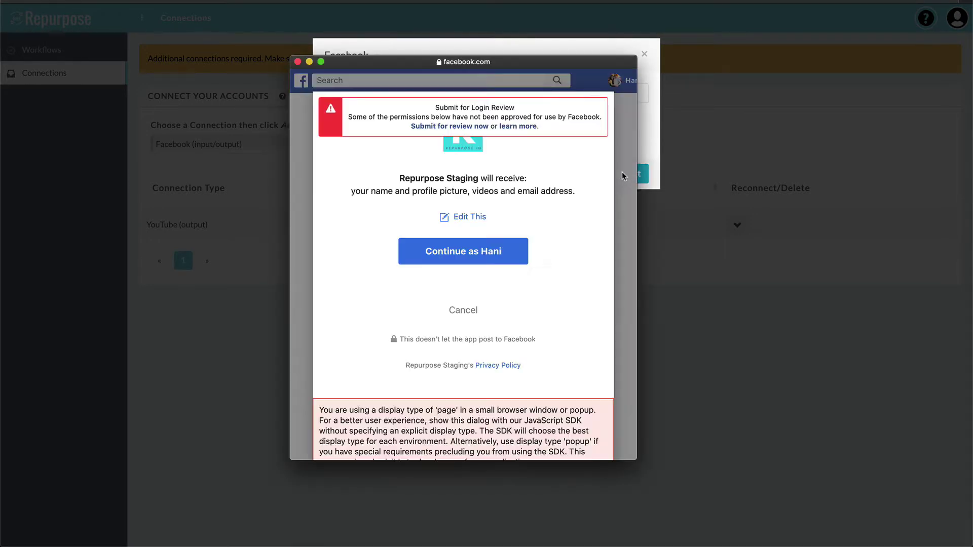
pyautogui.click(479, 254)
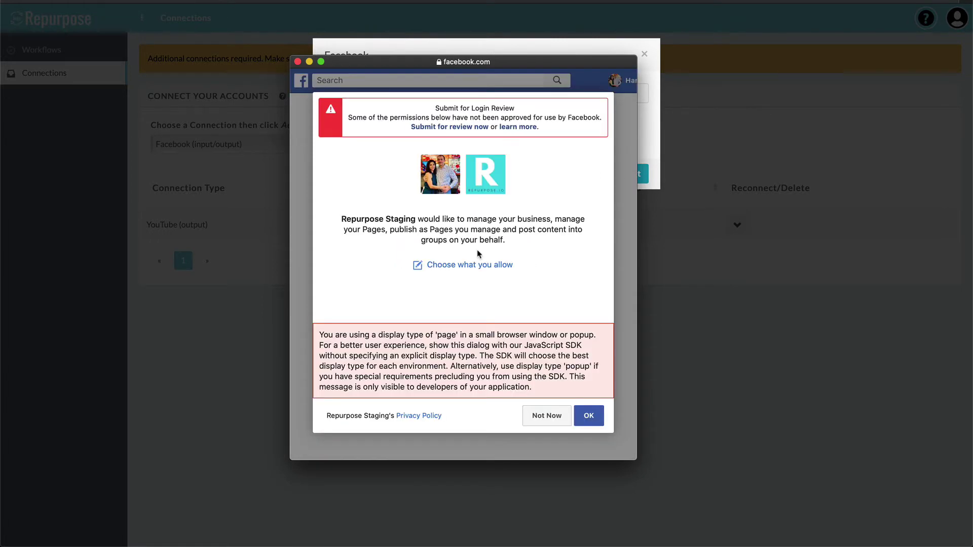
pyautogui.click(591, 415)
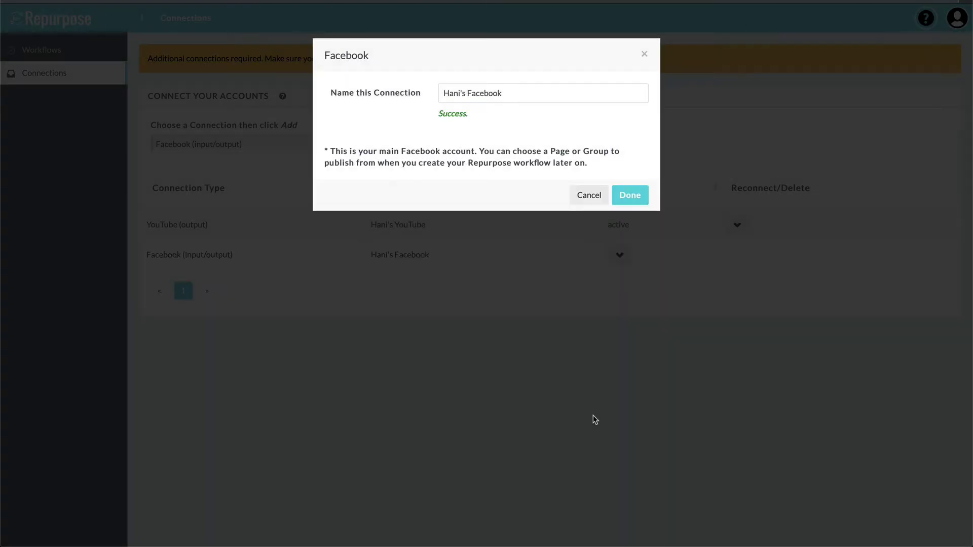
pyautogui.click(631, 196)
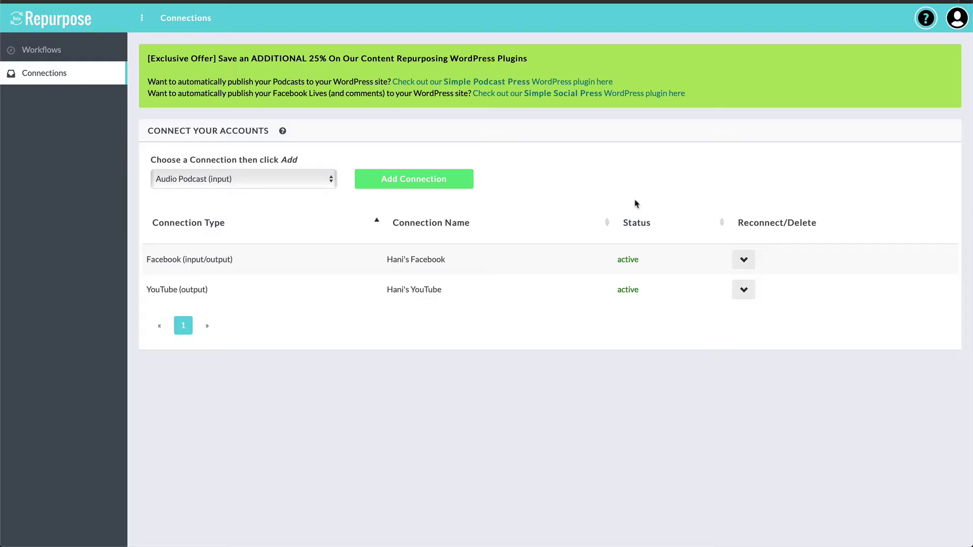
# Start a new Repurpose workflow named Facebook Page to YouTube.
pyautogui.click(56, 49)
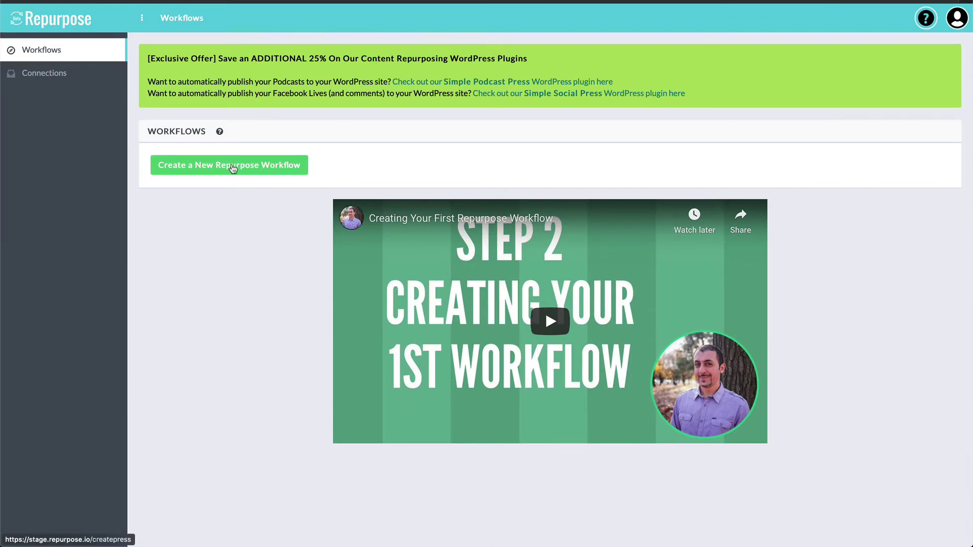
pyautogui.click(232, 167)
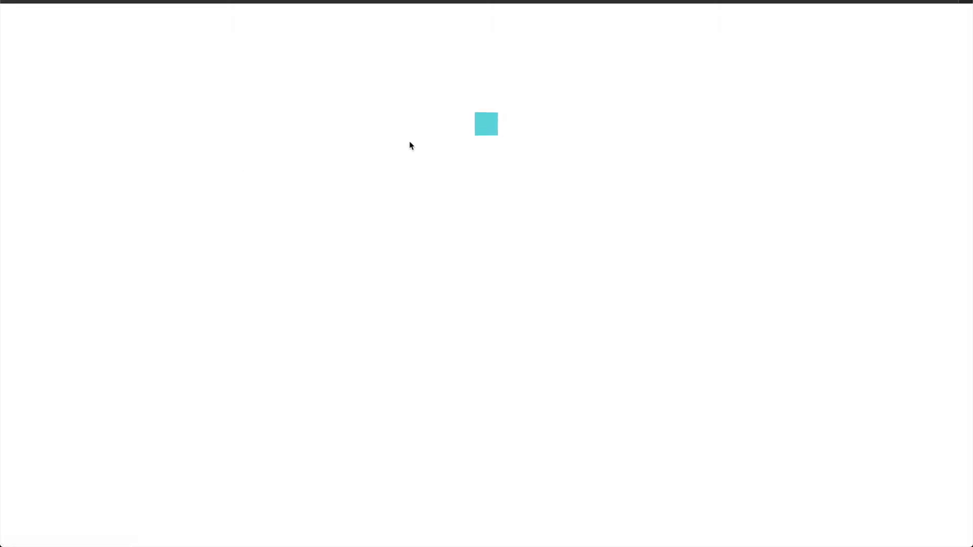
pyautogui.write('Facebook')
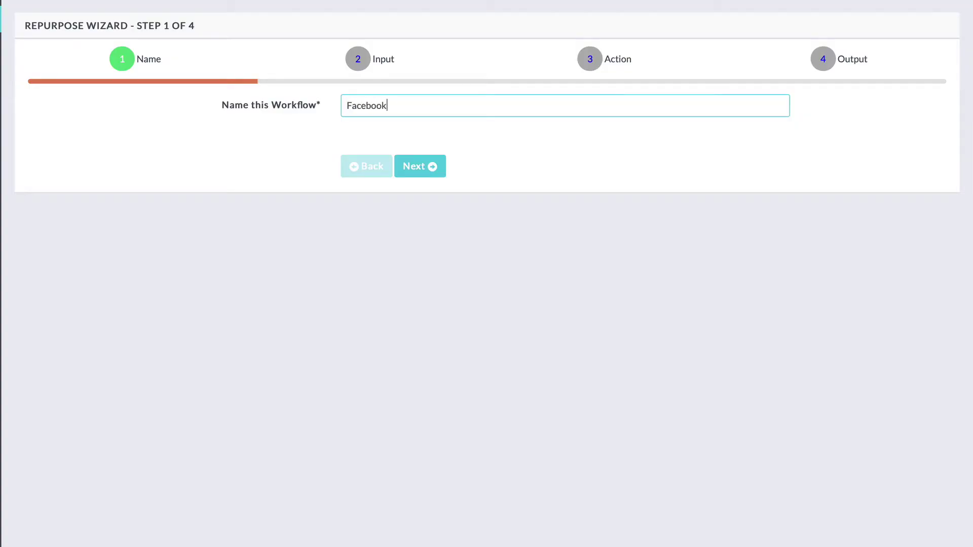
pyautogui.write(' Page to YouTube')
pyautogui.click(411, 165)
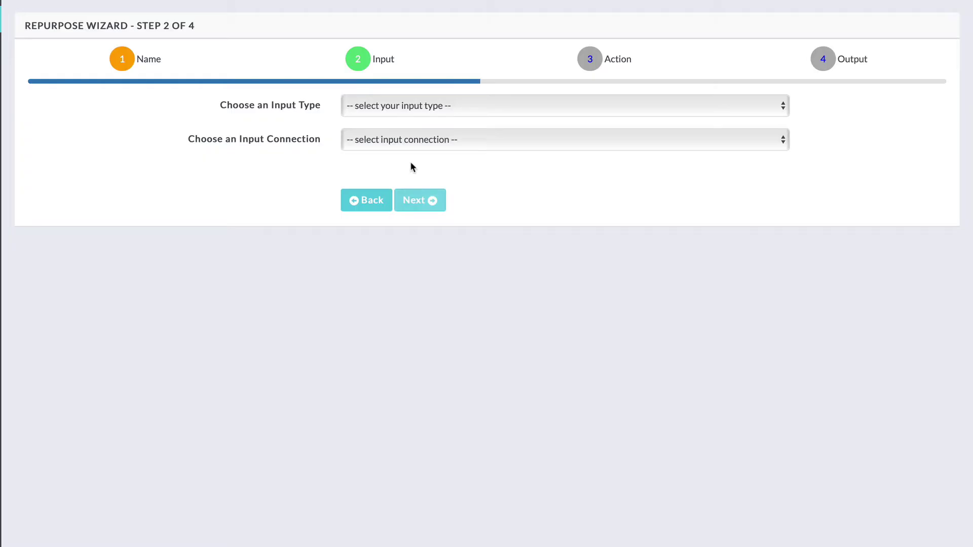
# Set the workflow input to Facebook Videos imported from the Facebook Page "Test Page for HM".
pyautogui.click(407, 109)
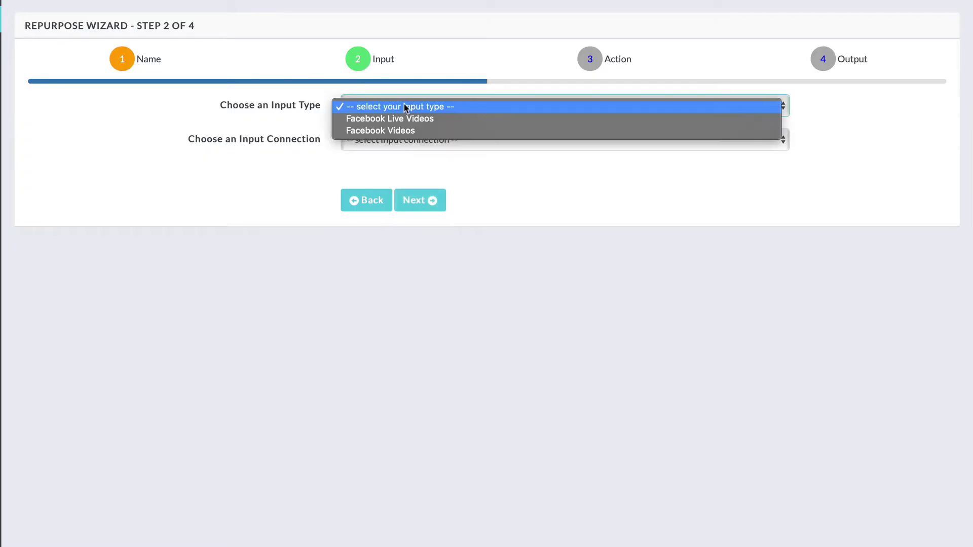
pyautogui.click(407, 132)
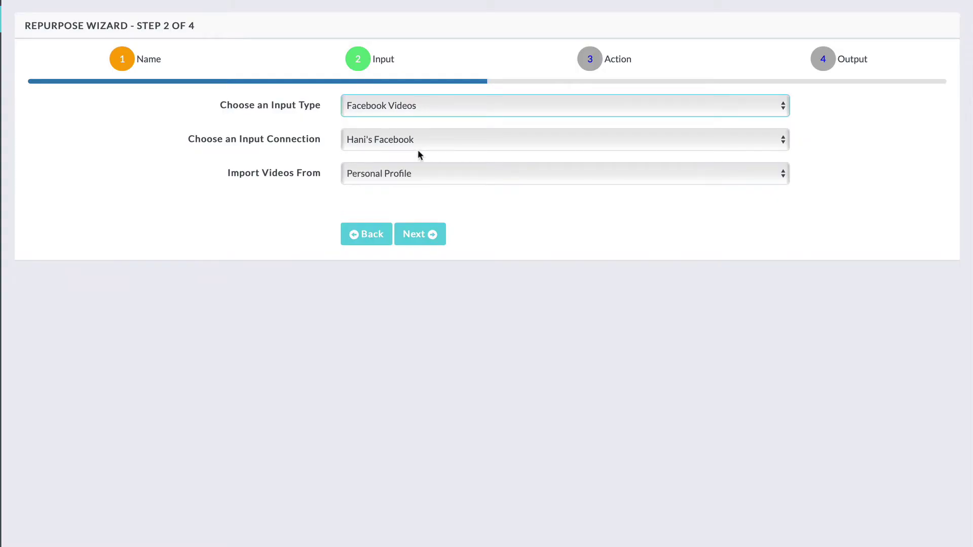
pyautogui.click(400, 178)
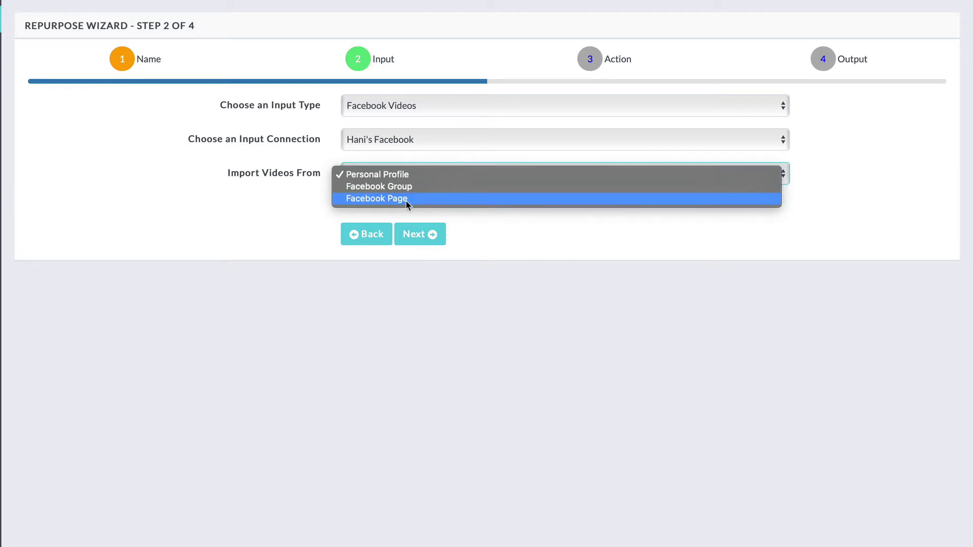
pyautogui.click(407, 199)
pyautogui.click(406, 207)
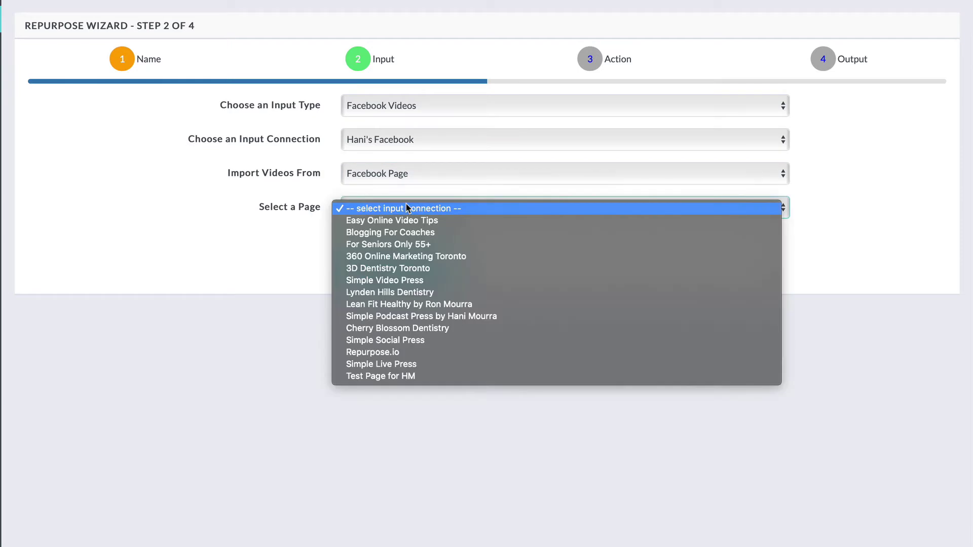
pyautogui.click(404, 376)
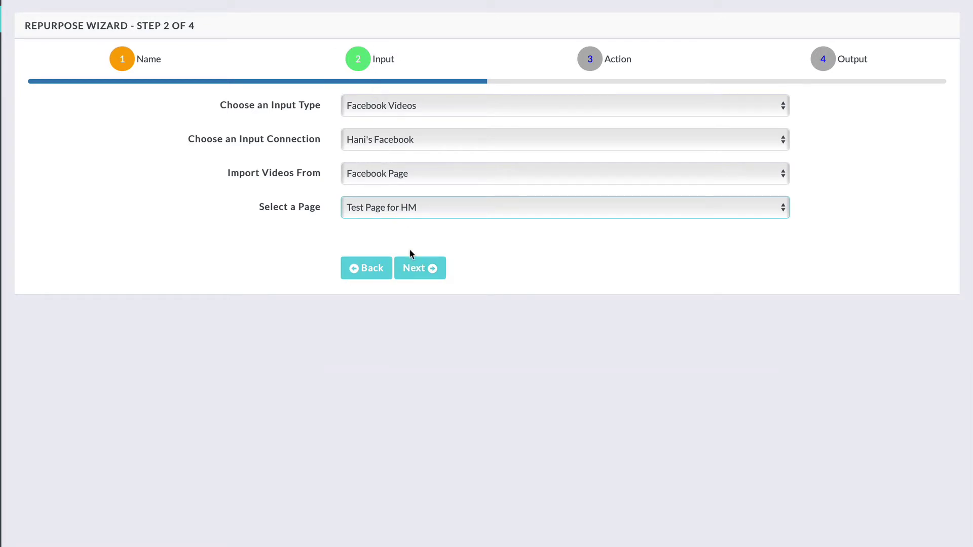
pyautogui.click(413, 268)
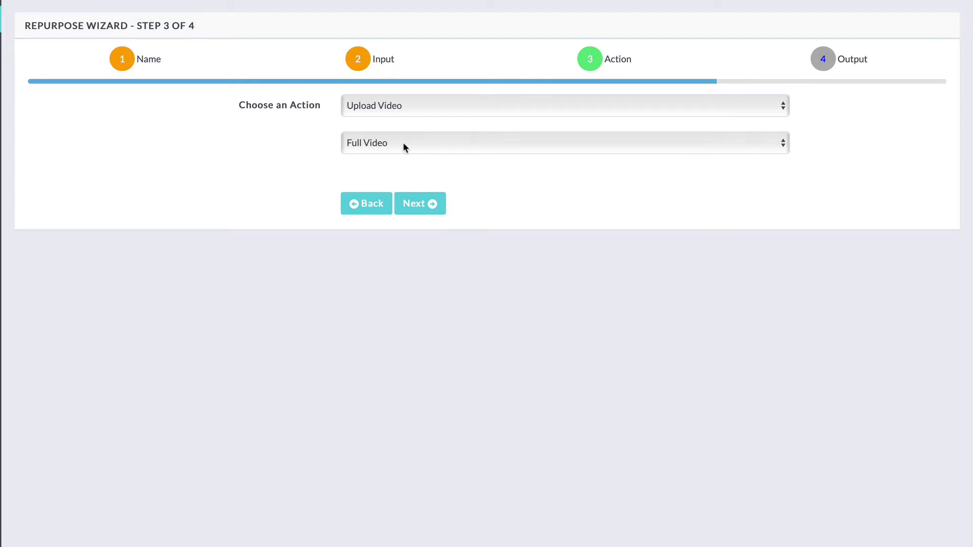
# Accept Upload Video with Full Video as the action and choose the YouTube connection as output.
pyautogui.click(419, 209)
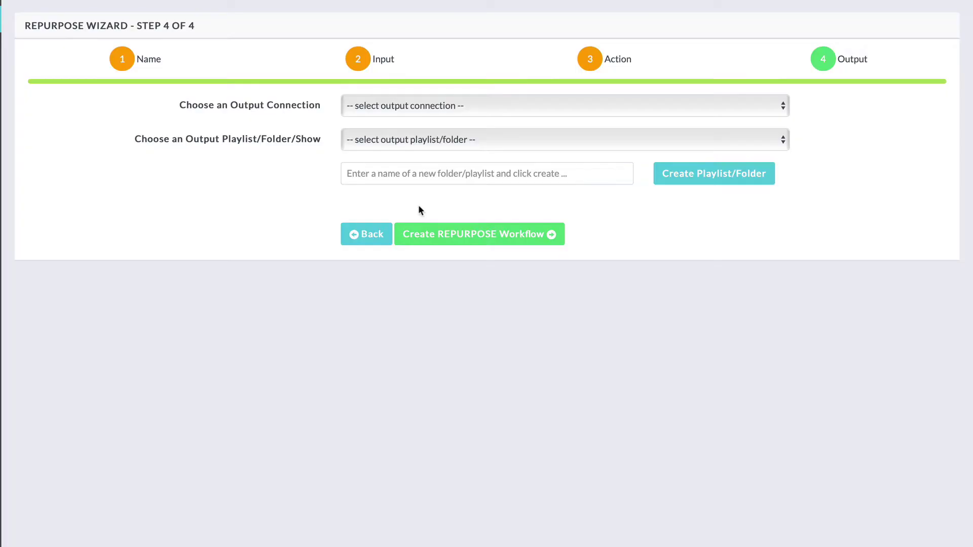
pyautogui.click(407, 108)
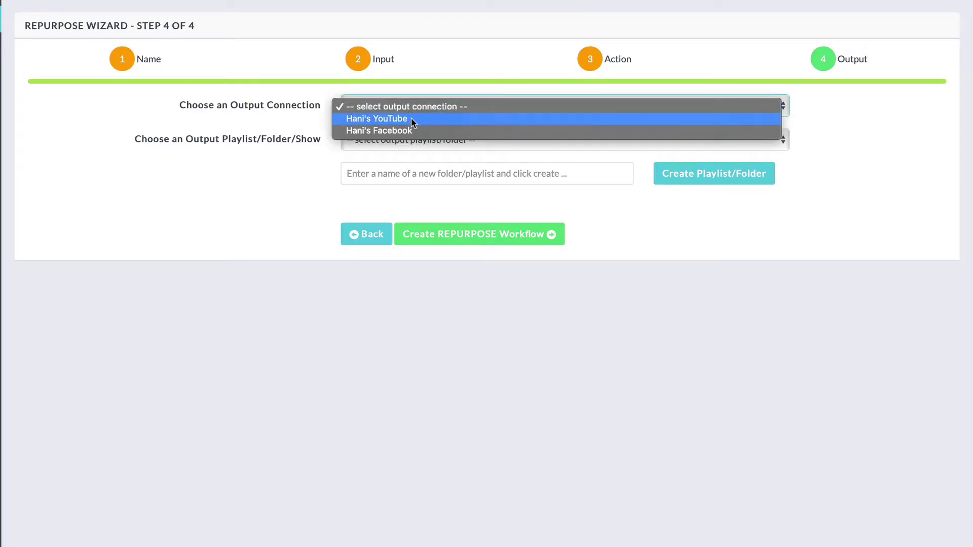
pyautogui.click(412, 121)
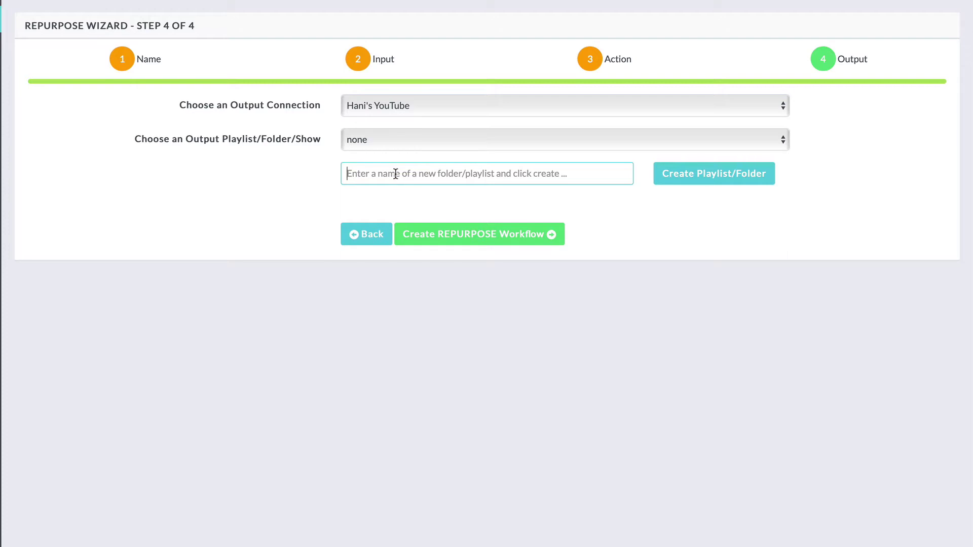
# Create a new output playlist named Repurposing Your Content.
pyautogui.write('Repurposi')
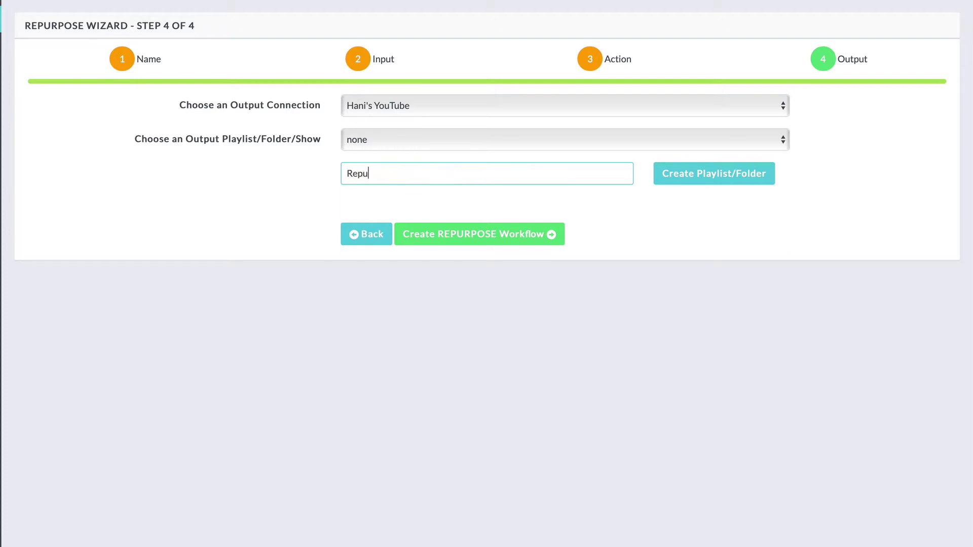
pyautogui.write('ng Your Cone')
pyautogui.press('BackSpace')
pyautogui.write('tent')
pyautogui.click(702, 177)
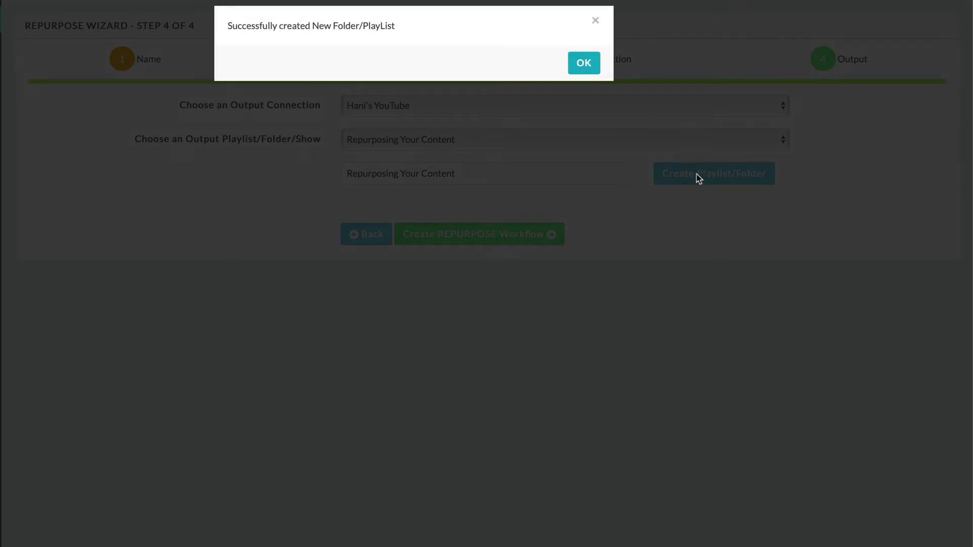
pyautogui.click(583, 66)
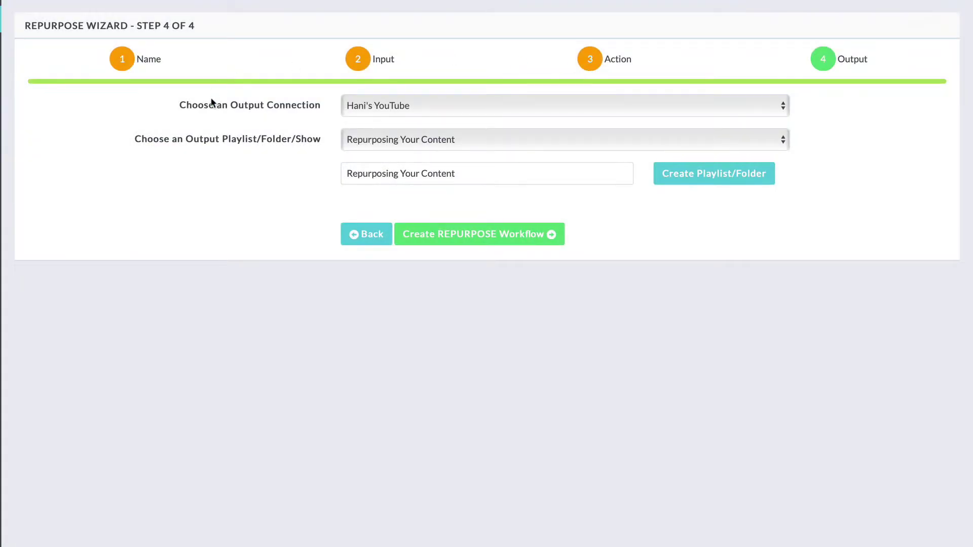
pyautogui.click(377, 142)
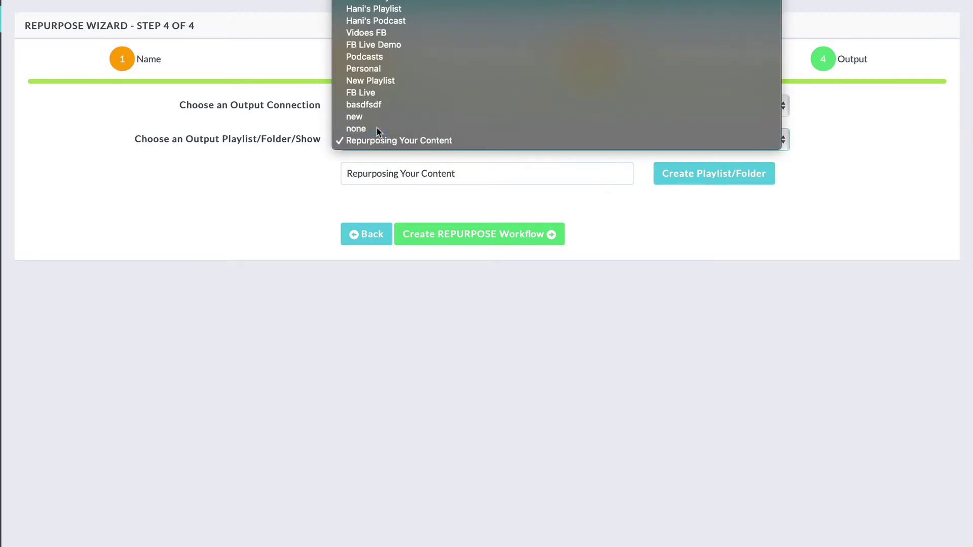
pyautogui.click(378, 131)
pyautogui.click(376, 142)
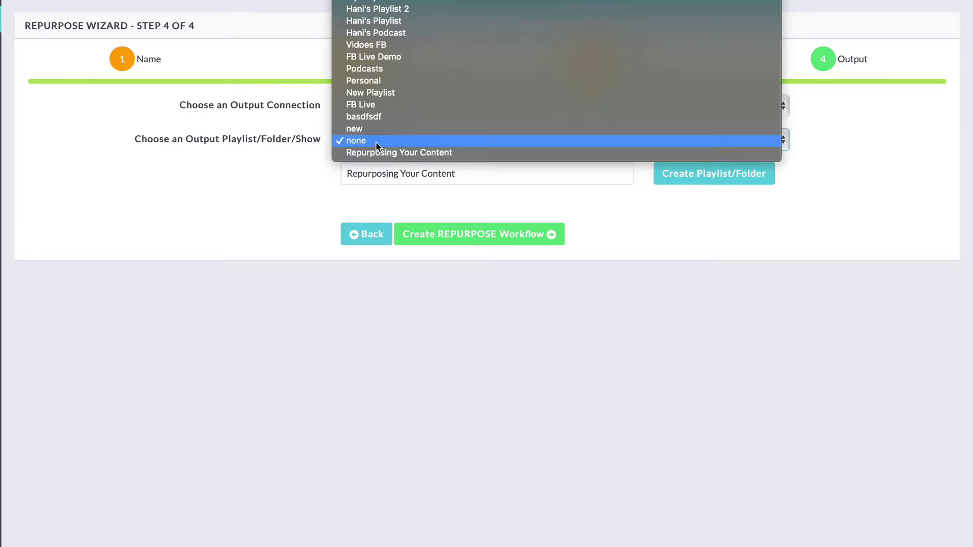
pyautogui.click(373, 154)
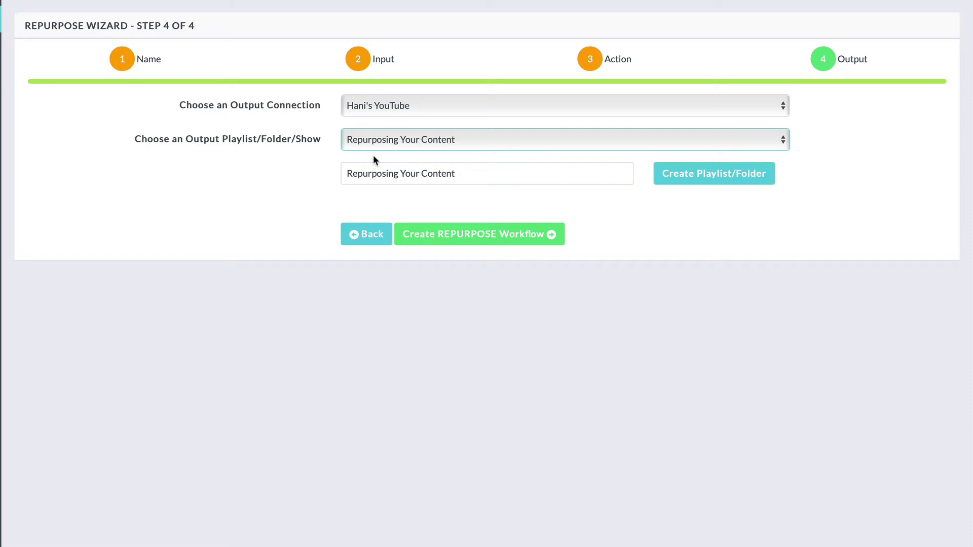
# Create the Repurpose workflow and open its list of videos.
pyautogui.click(474, 235)
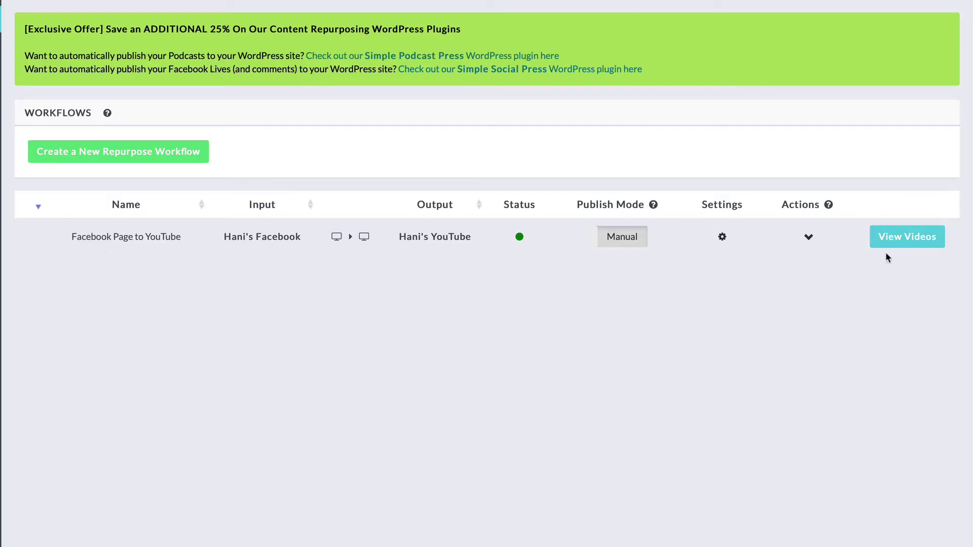
pyautogui.click(899, 238)
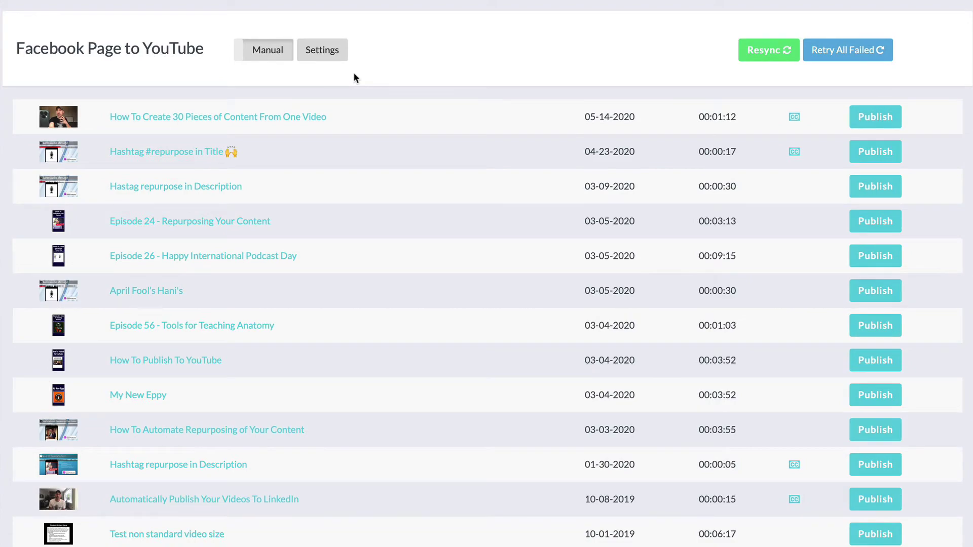
# Open the workflow's settings and review the video style, caption, intro/outro and auto-publish options.
pyautogui.click(330, 56)
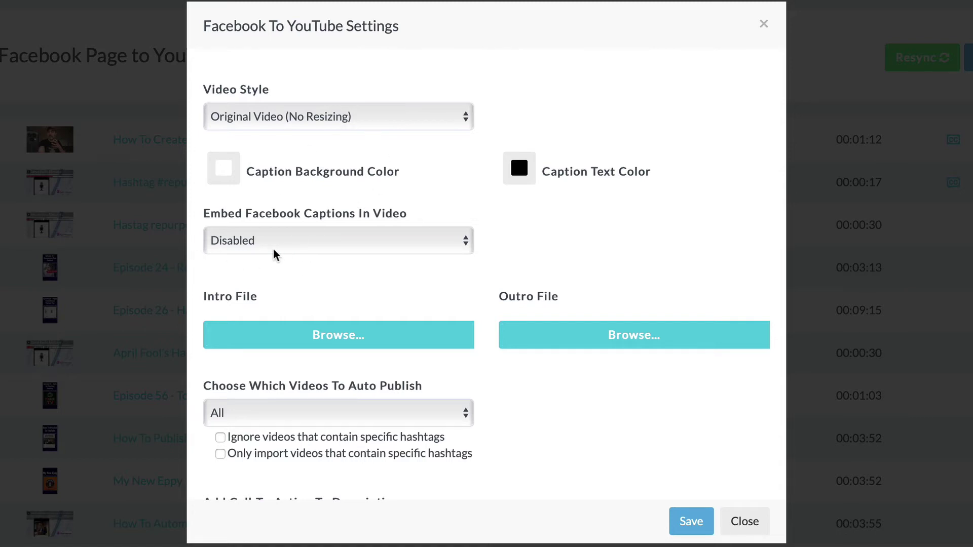
pyautogui.scroll(-1, 314, 273)
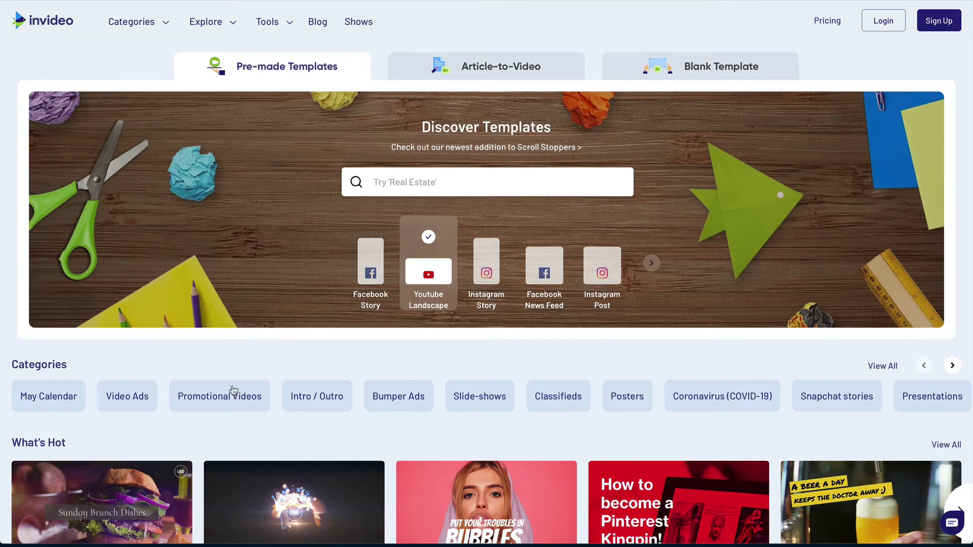
# Look through the Intro / Outro templates on InVideo and return to the Repurpose workflow settings.
pyautogui.click(317, 399)
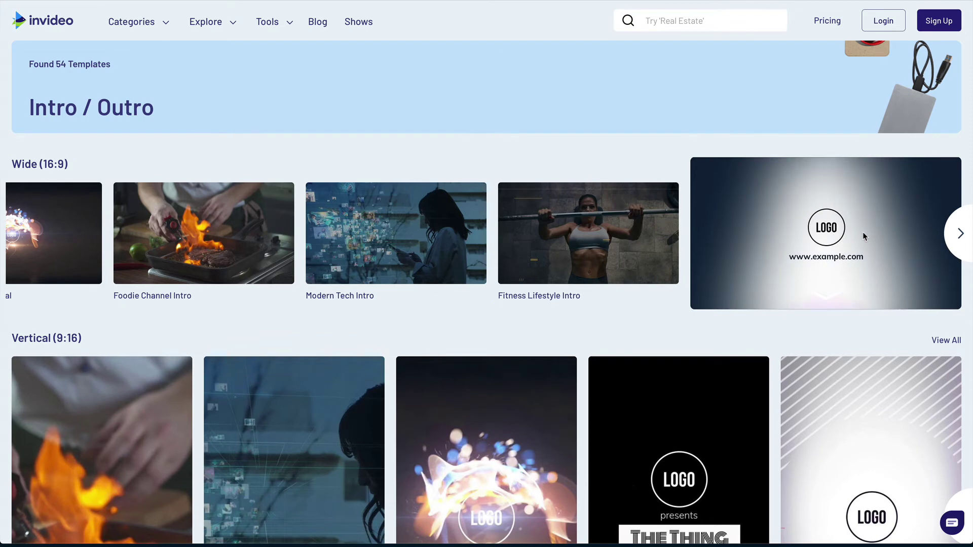
pyautogui.click(722, 0)
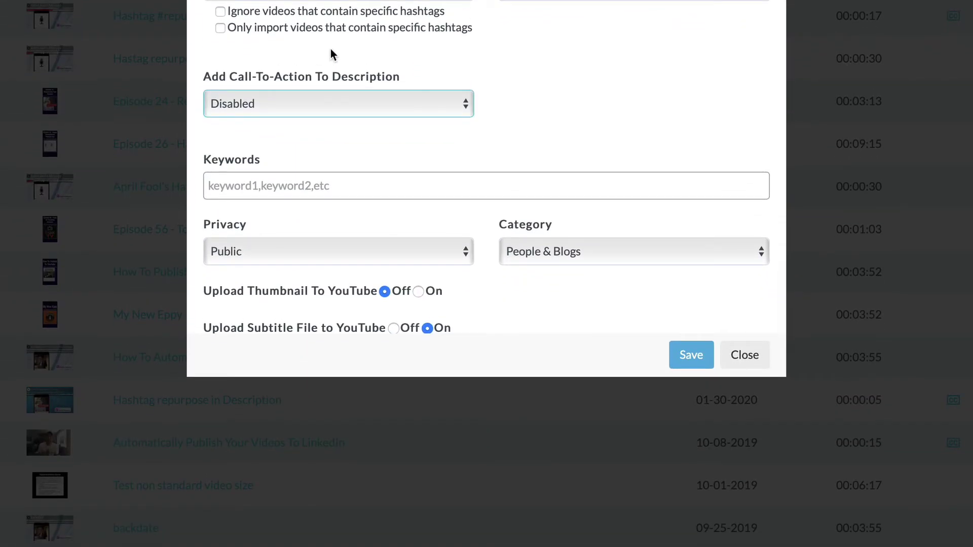
pyautogui.click(309, 103)
pyautogui.click(305, 91)
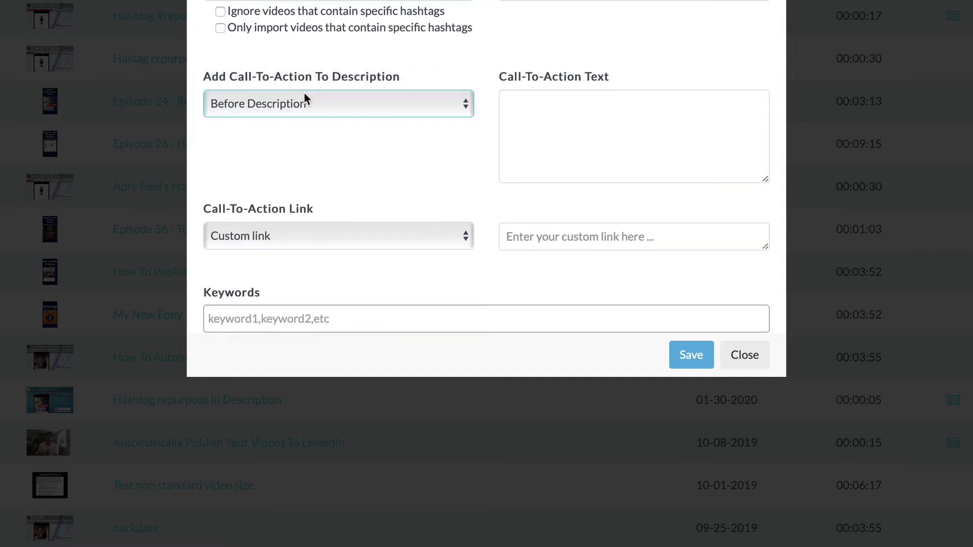
pyautogui.click(577, 108)
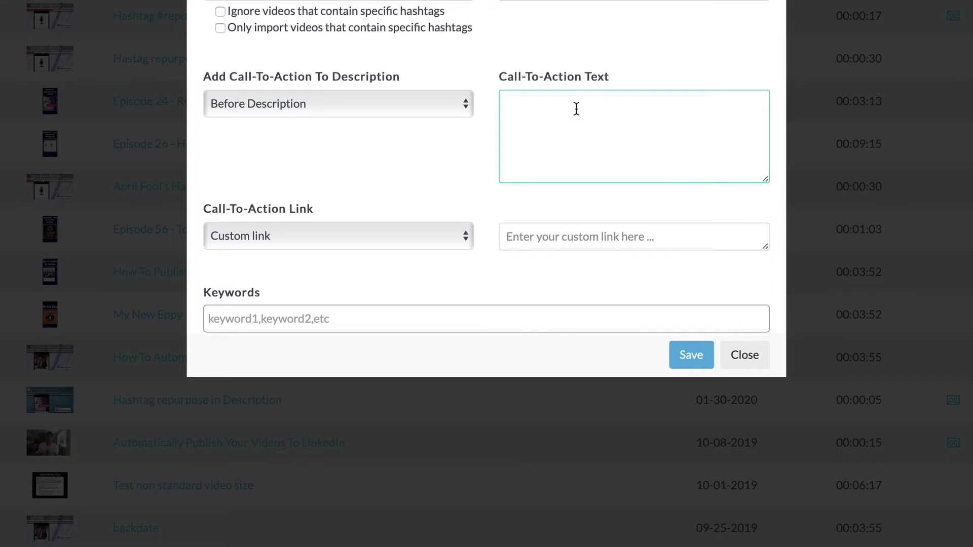
pyautogui.write('Try out Repurpose for free: https://repurpose.io')
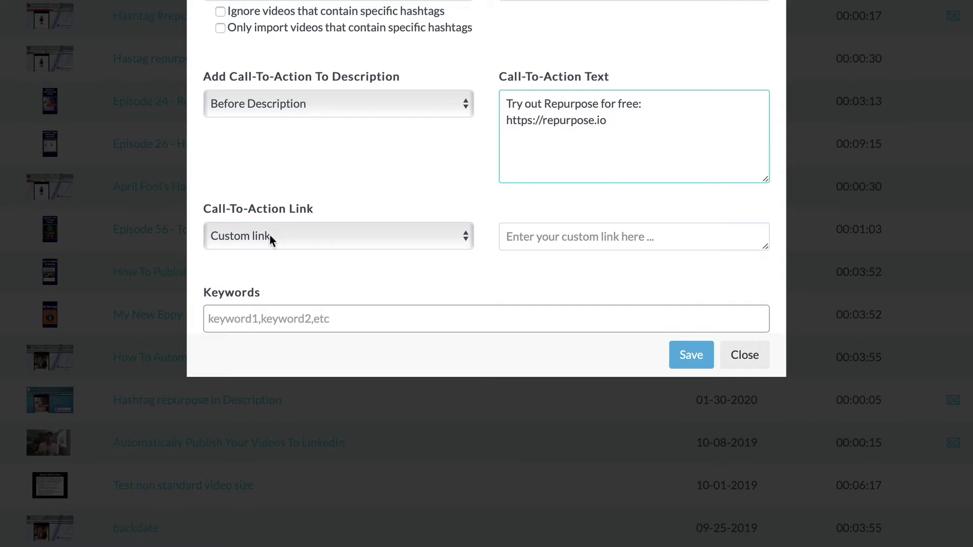
pyautogui.moveTo(613, 120); pyautogui.dragTo(506, 122)
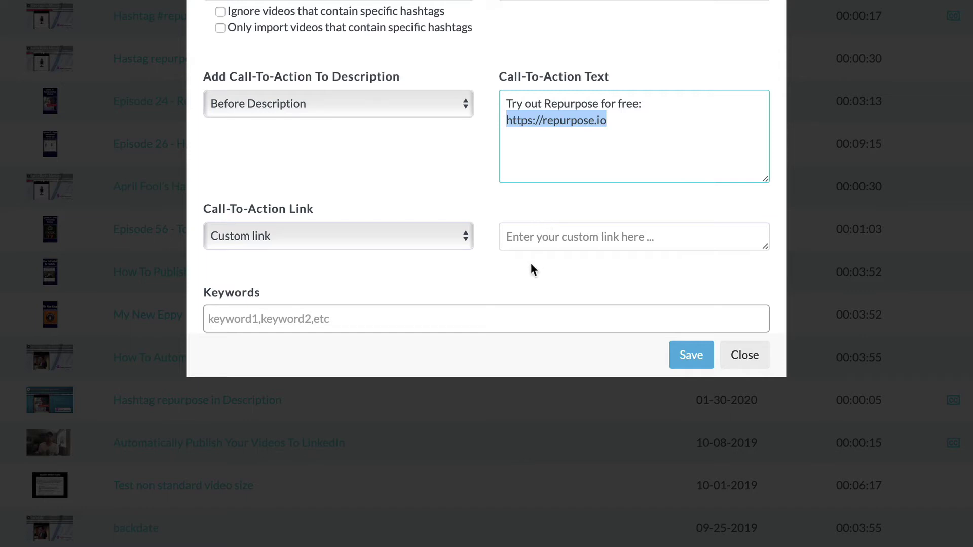
pyautogui.scroll(-3, 530, 263)
pyautogui.click(744, 202)
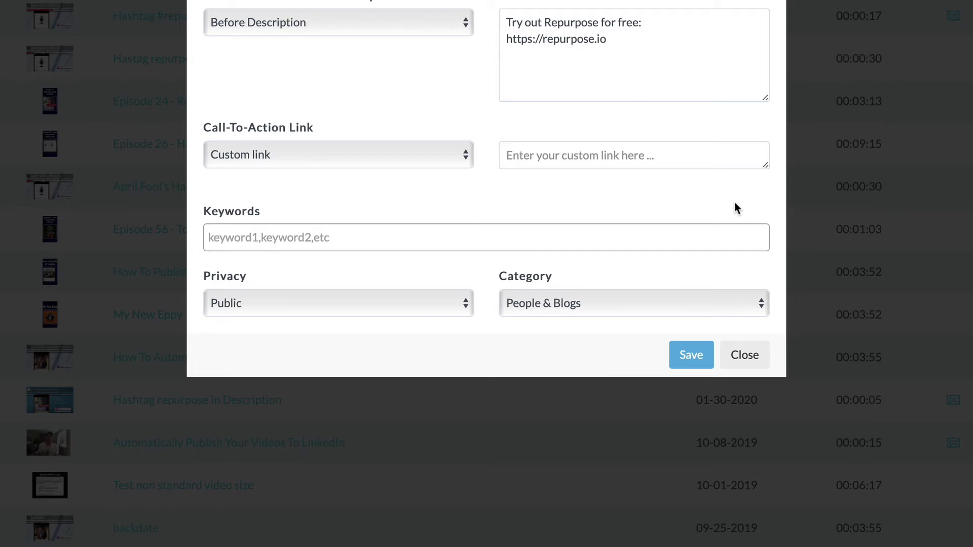
# Add the keywords content marketing, video marketing, podcasting and live-streaming, and set the category to Howto & Style.
pyautogui.click(517, 241)
pyautogui.write('content marketing,video marketing,podcasting,live-streaming')
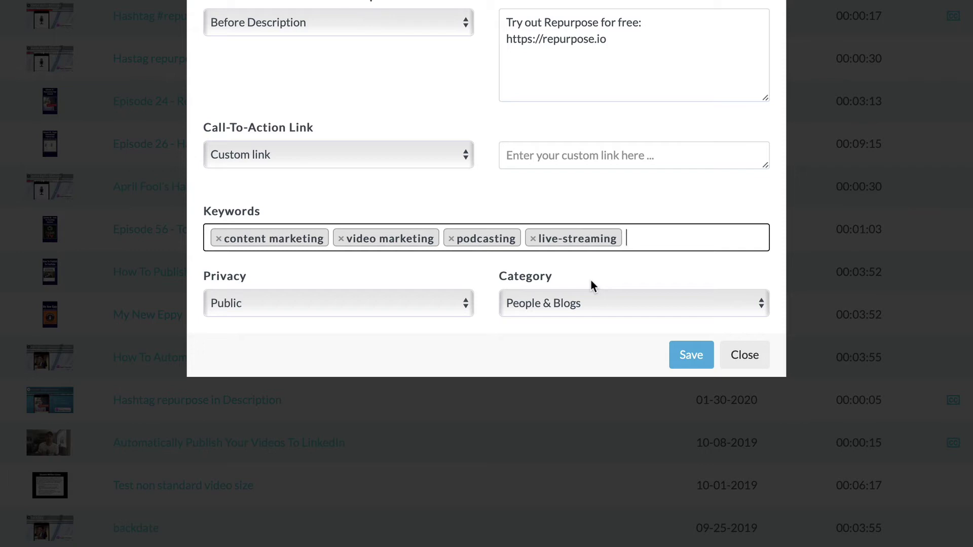
pyautogui.scroll(-5, 253, 87)
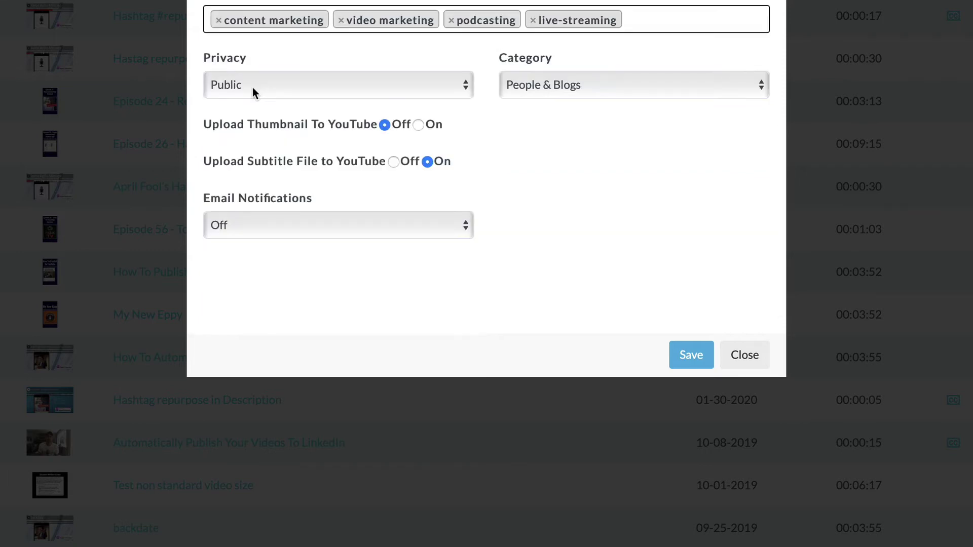
pyautogui.click(601, 87)
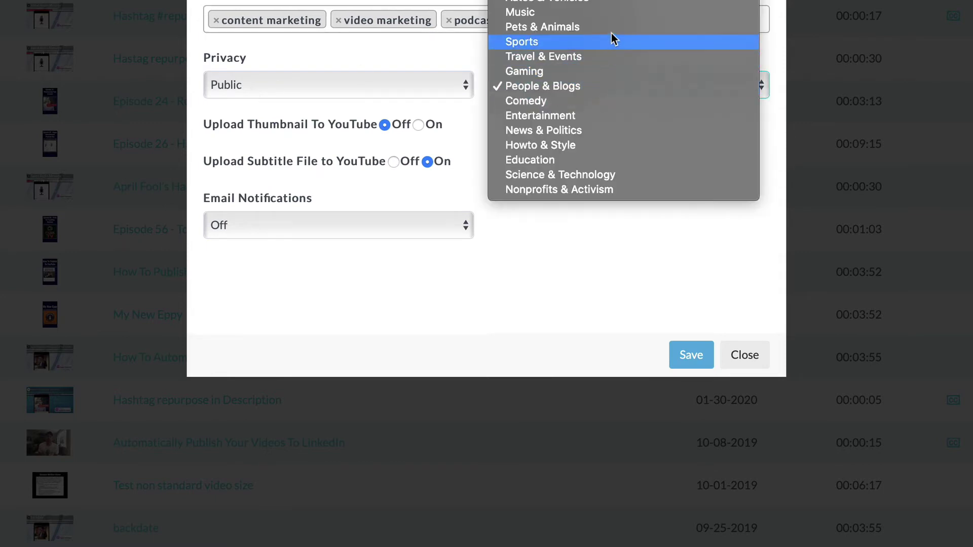
pyautogui.click(639, 148)
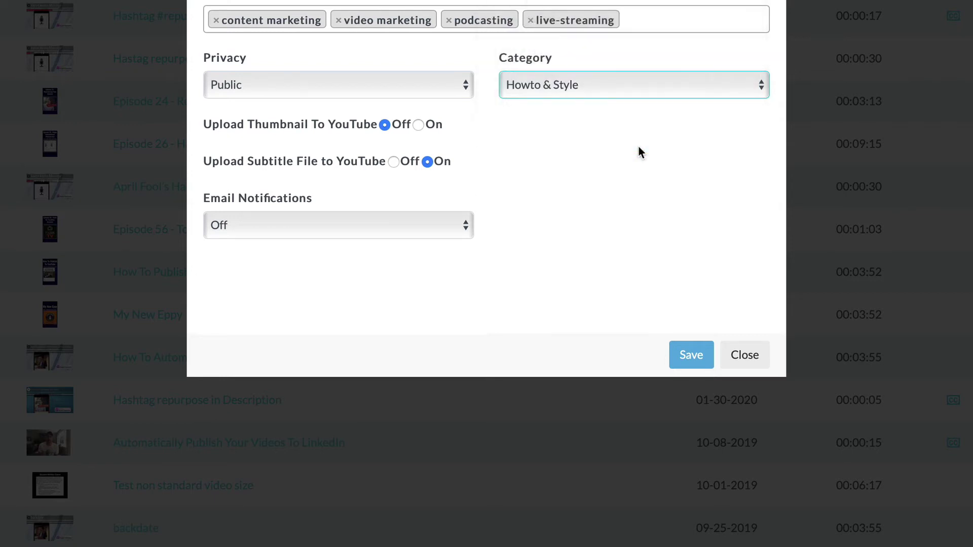
# Turn on thumbnail upload to YouTube and save the workflow settings.
pyautogui.scroll(-1, 534, 108)
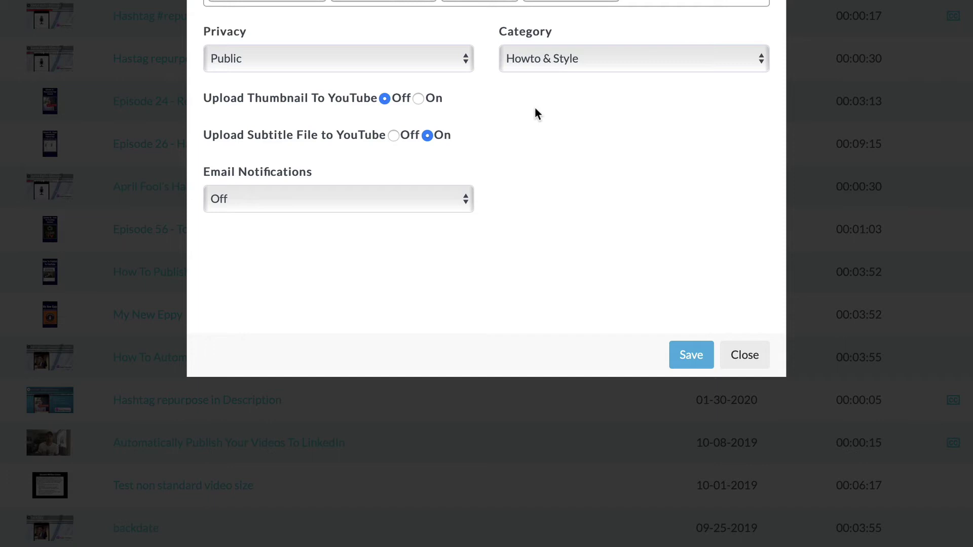
pyautogui.click(418, 98)
pyautogui.click(681, 357)
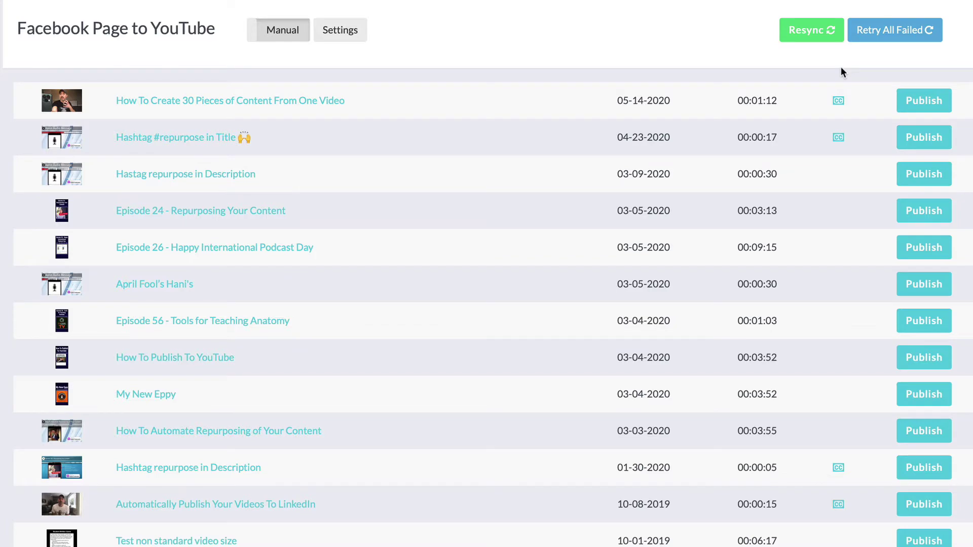
# Open the publish settings for "How To Create 30 Pieces of Content From One Video" and review its description and call-to-action.
pyautogui.click(923, 102)
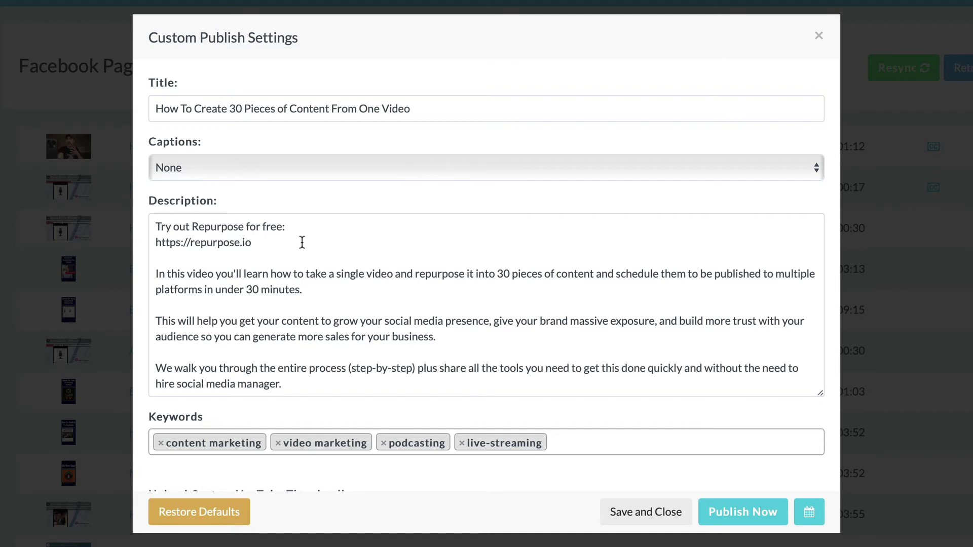
pyautogui.moveTo(302, 243); pyautogui.dragTo(148, 225)
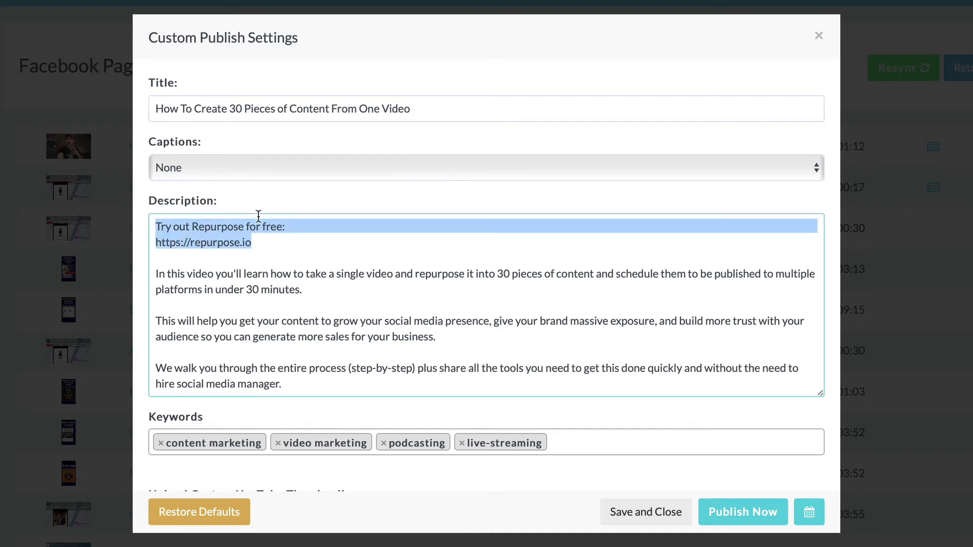
pyautogui.click(292, 240)
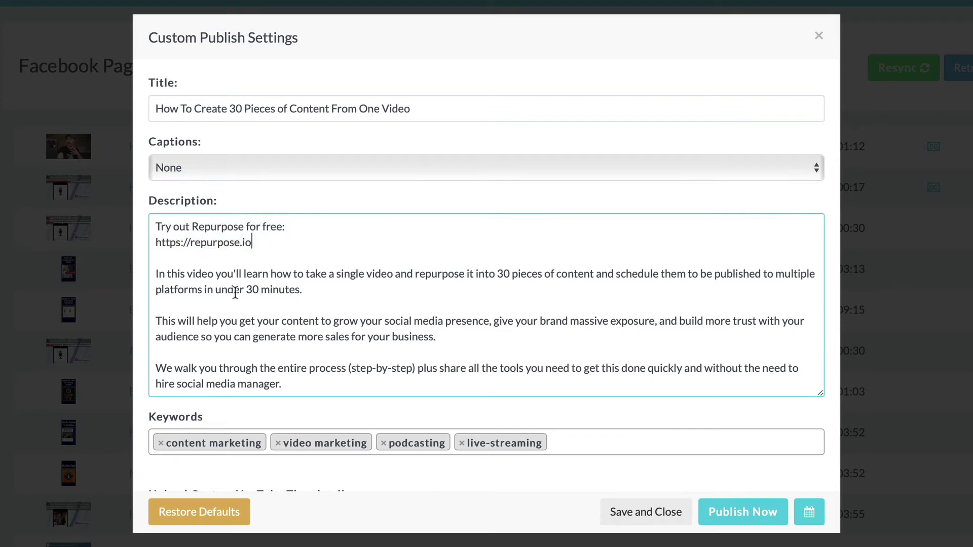
pyautogui.scroll(-5, 235, 288)
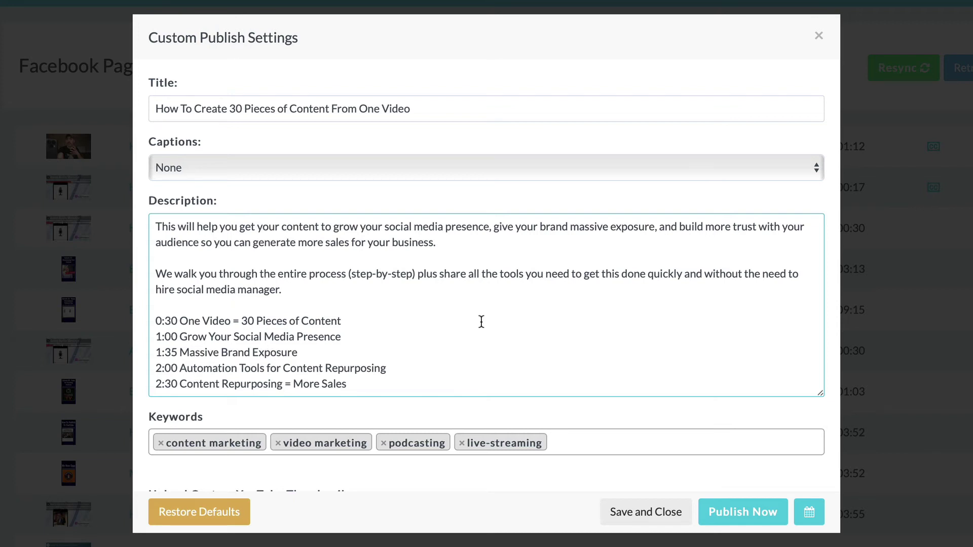
pyautogui.scroll(-3, 645, 433)
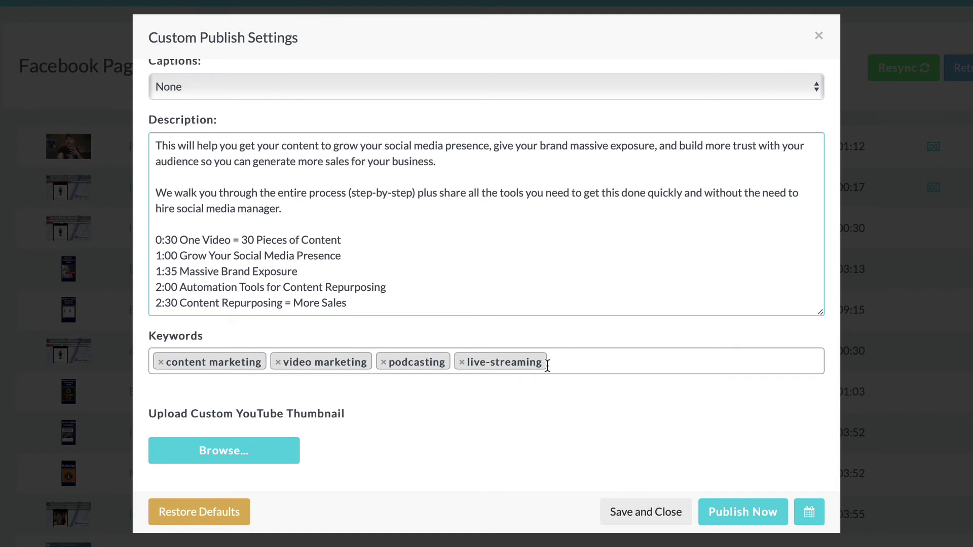
# Add the keyword social media to the video's publish settings.
pyautogui.click(576, 364)
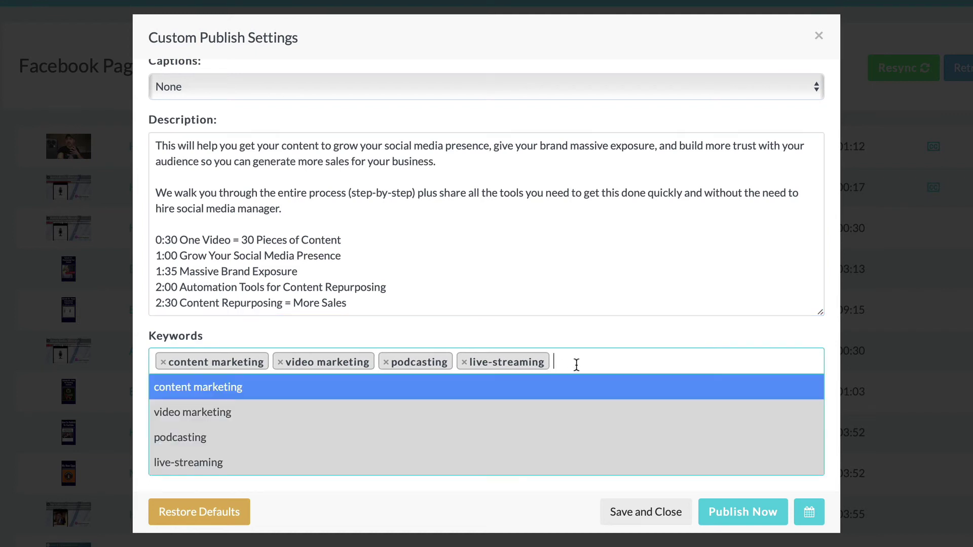
pyautogui.write('social media')
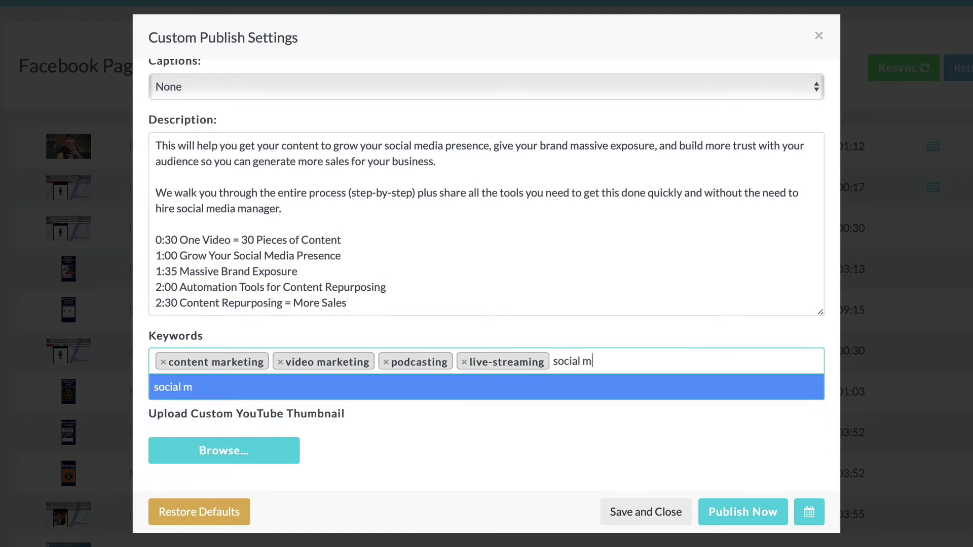
pyautogui.press('Return')
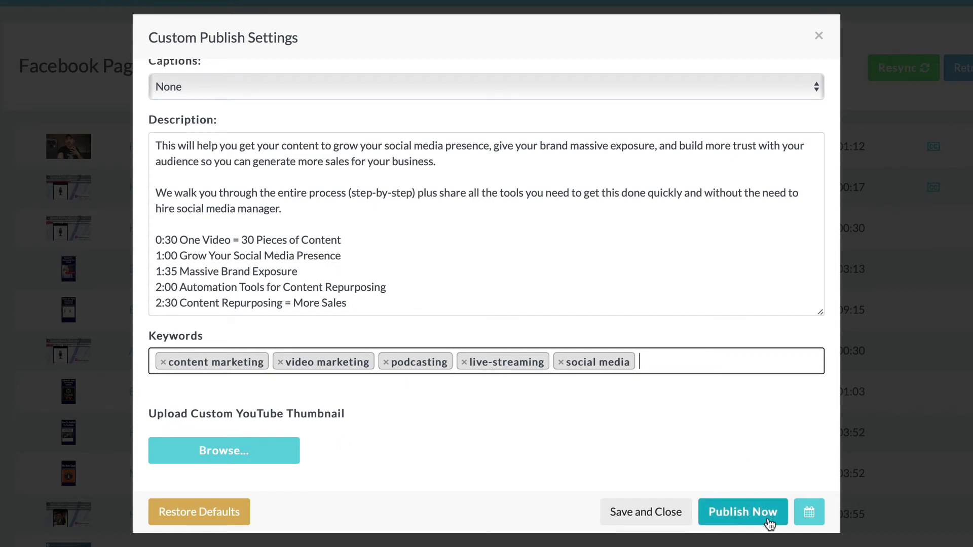
# Switch the video from immediate to scheduled publishing with the date 05/18/2020.
pyautogui.click(810, 513)
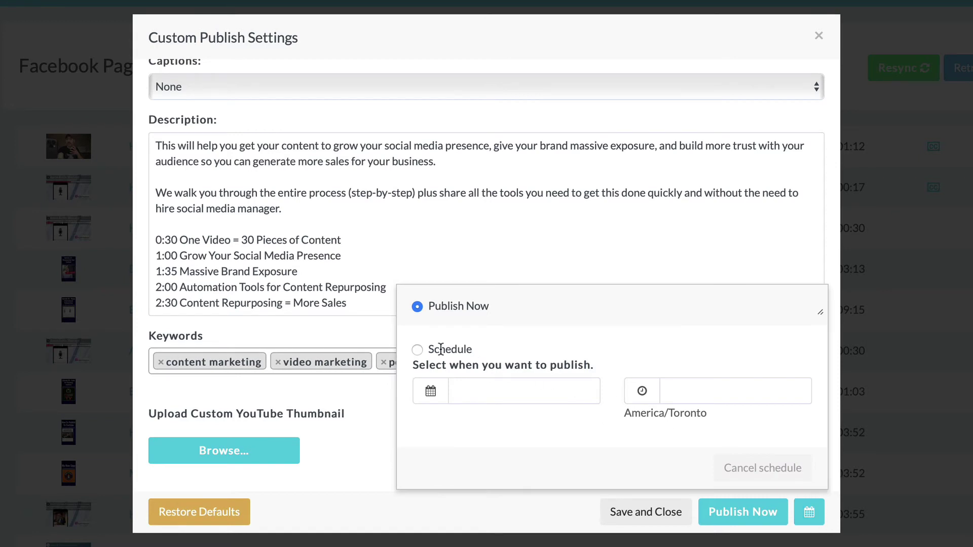
pyautogui.click(417, 349)
pyautogui.click(462, 543)
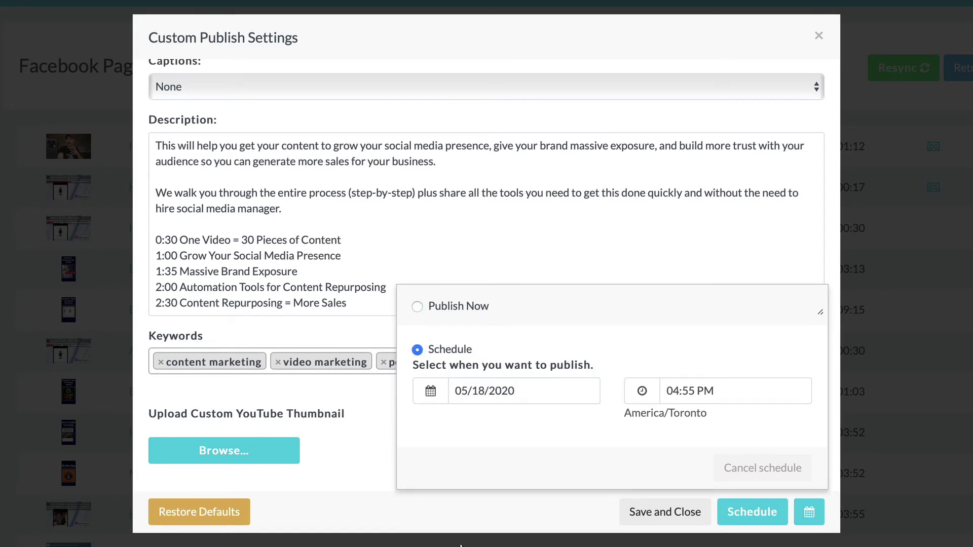
# Set the publish time to 8:55 AM and schedule the video.
pyautogui.click(650, 394)
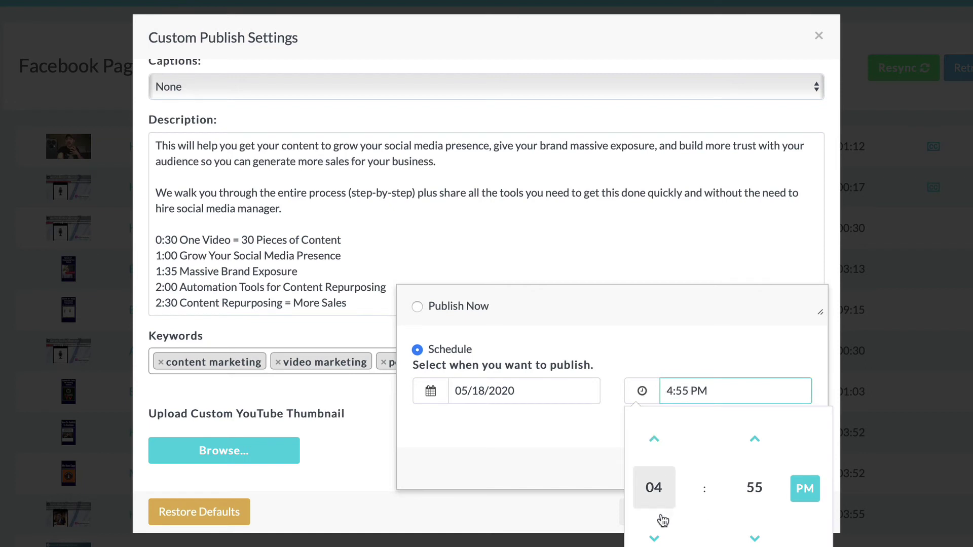
pyautogui.click(654, 538)
pyautogui.click(654, 538)
pyautogui.click(654, 539)
pyautogui.click(654, 539)
pyautogui.click(654, 538)
pyautogui.click(654, 538)
pyautogui.click(654, 538)
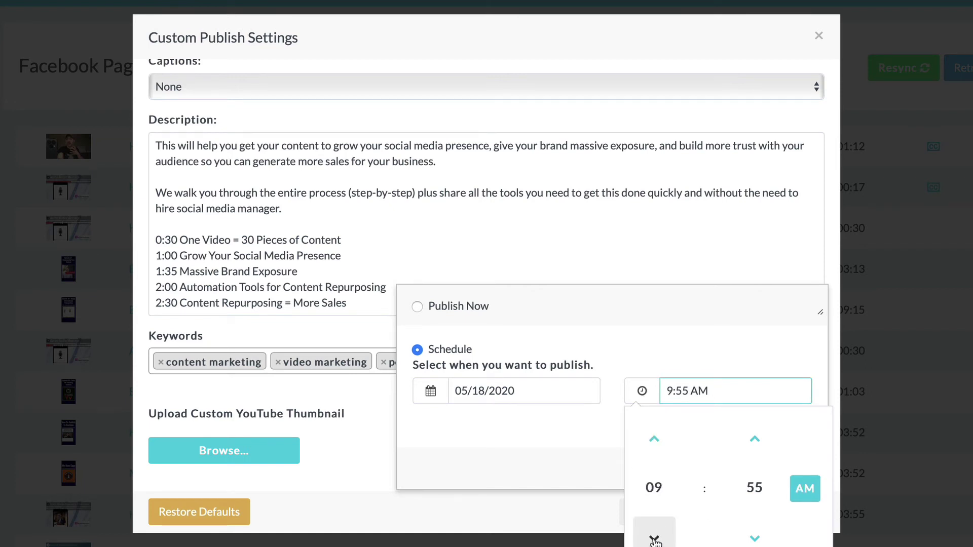
pyautogui.click(654, 538)
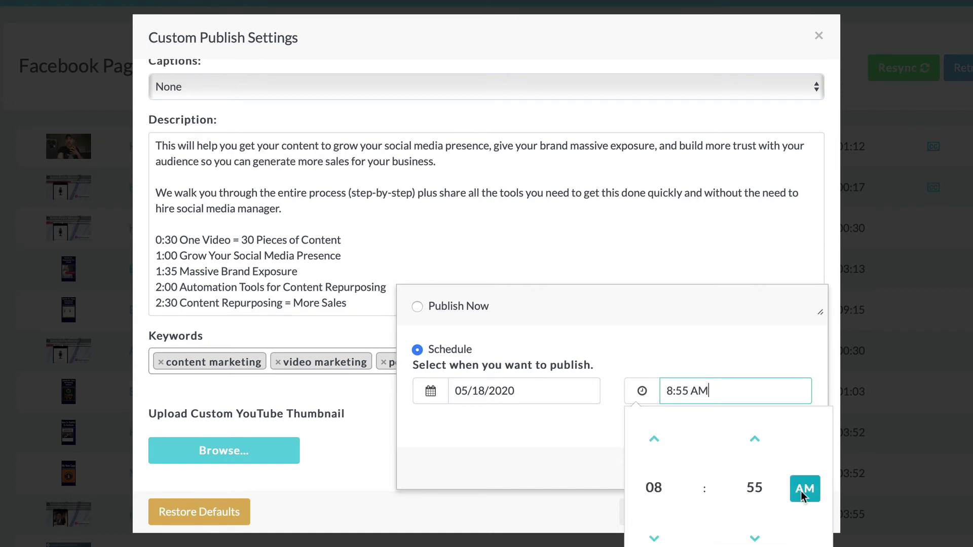
pyautogui.click(710, 346)
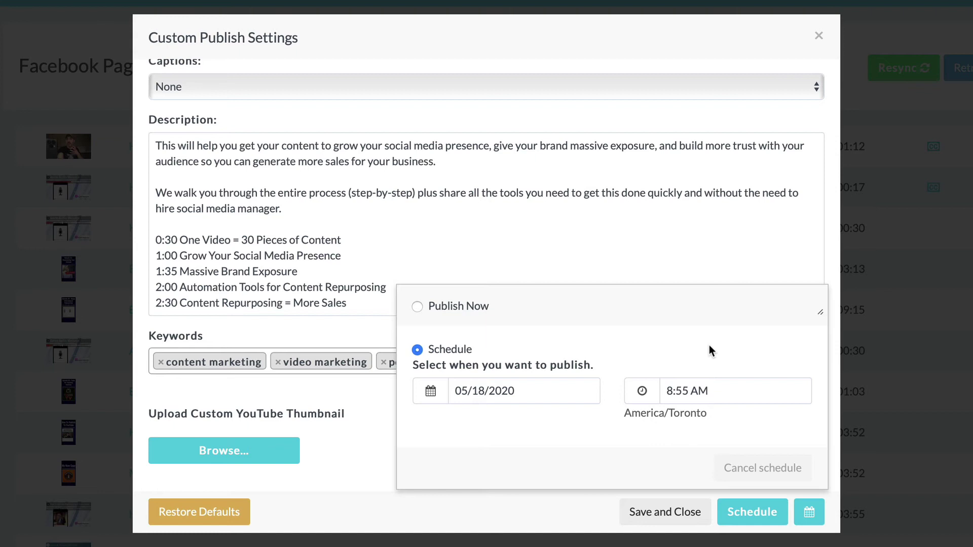
pyautogui.click(755, 519)
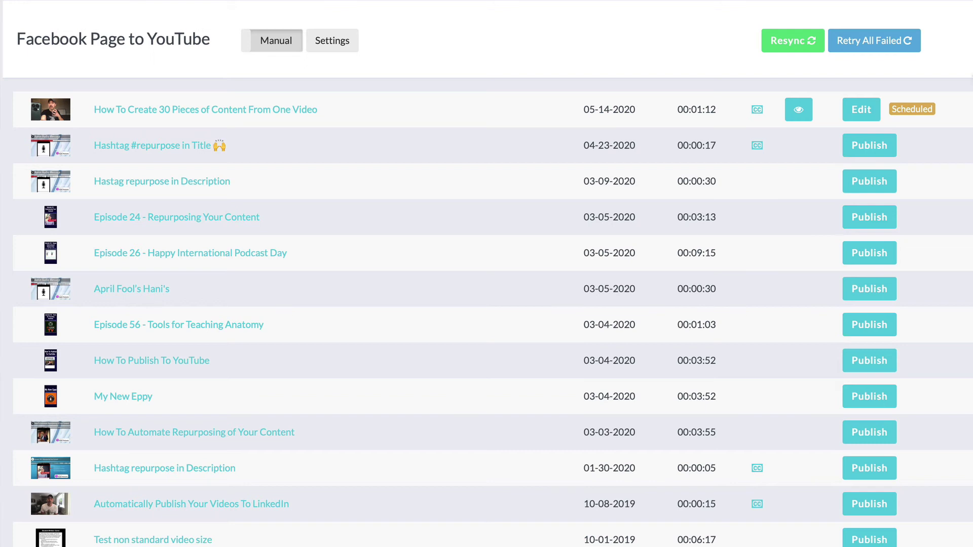
# Check the video's publish status in the list and view the published video on YouTube.
pyautogui.moveTo(923, 106)
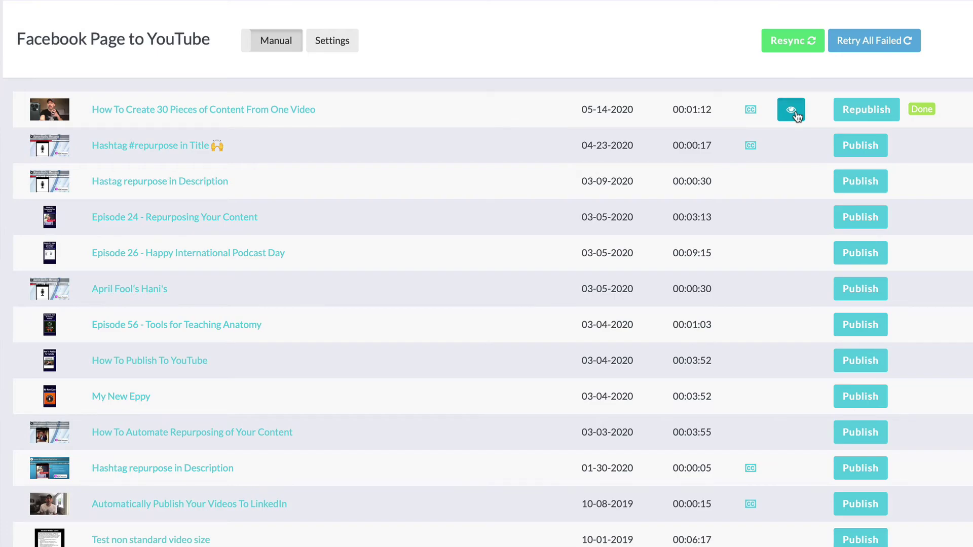
pyautogui.click(792, 110)
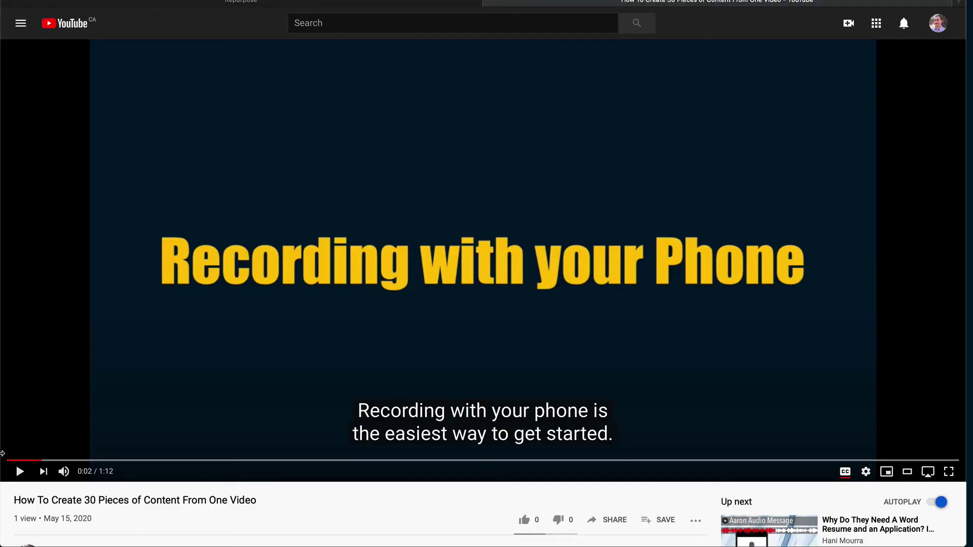
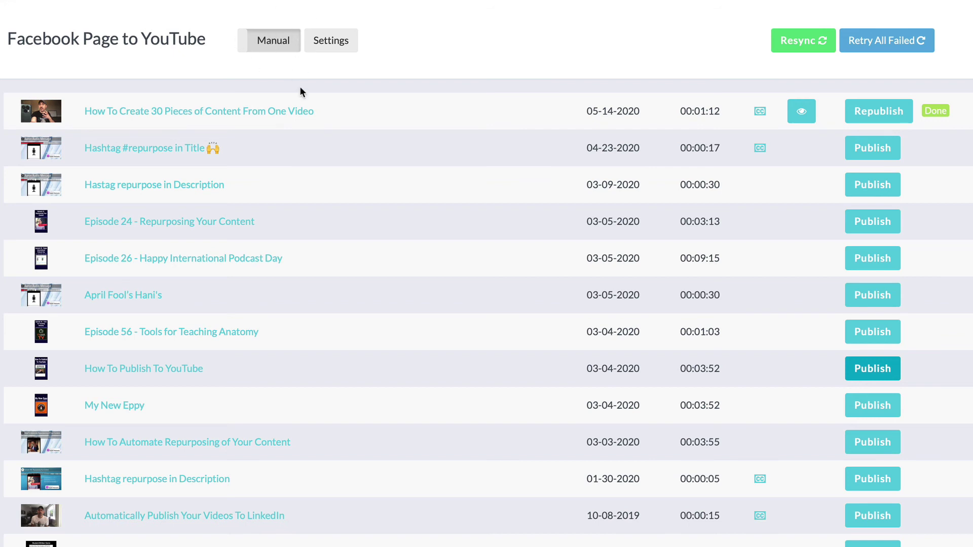
# Set the workflow to auto publish only videos on this date and newer, with the date Monday, 18 May 2020, and save the settings.
pyautogui.click(335, 43)
pyautogui.scroll(-2, 321, 345)
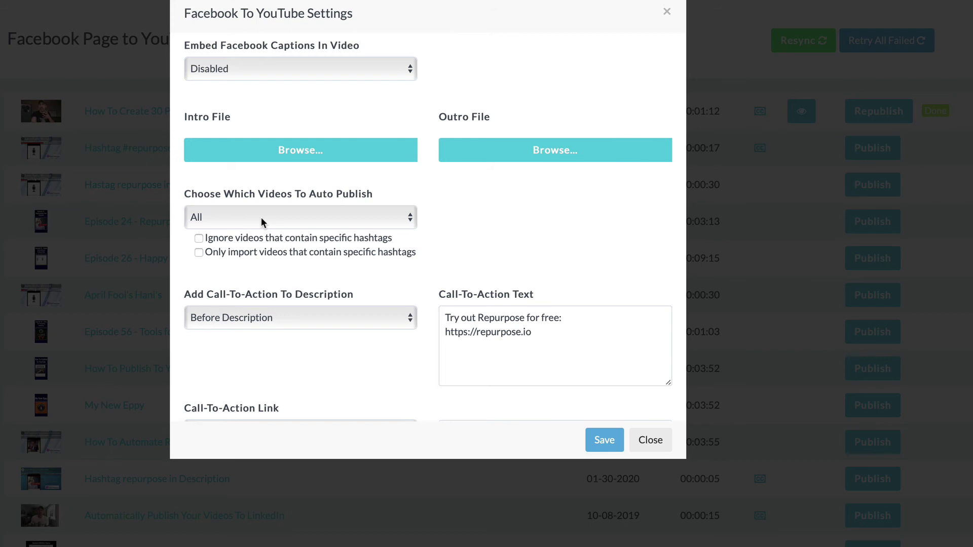
pyautogui.click(403, 215)
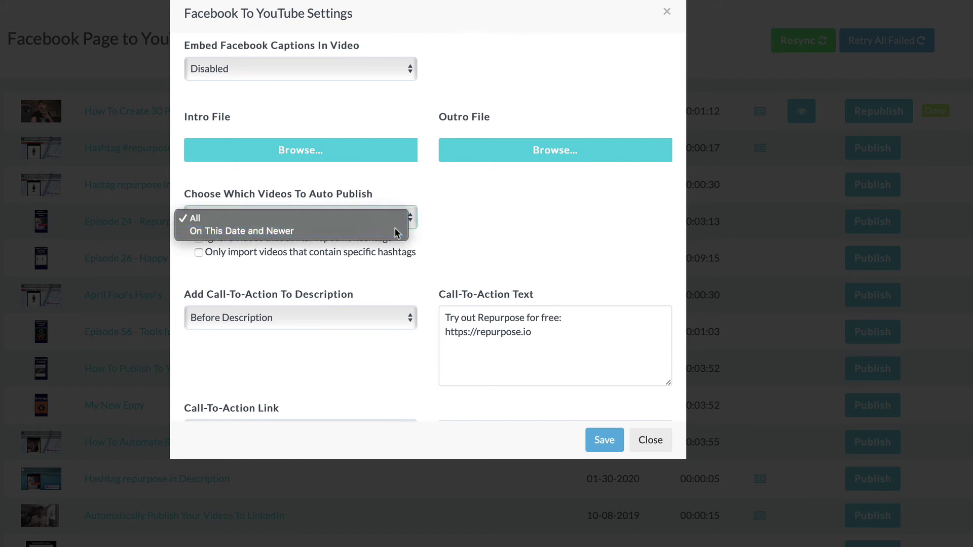
pyautogui.click(394, 227)
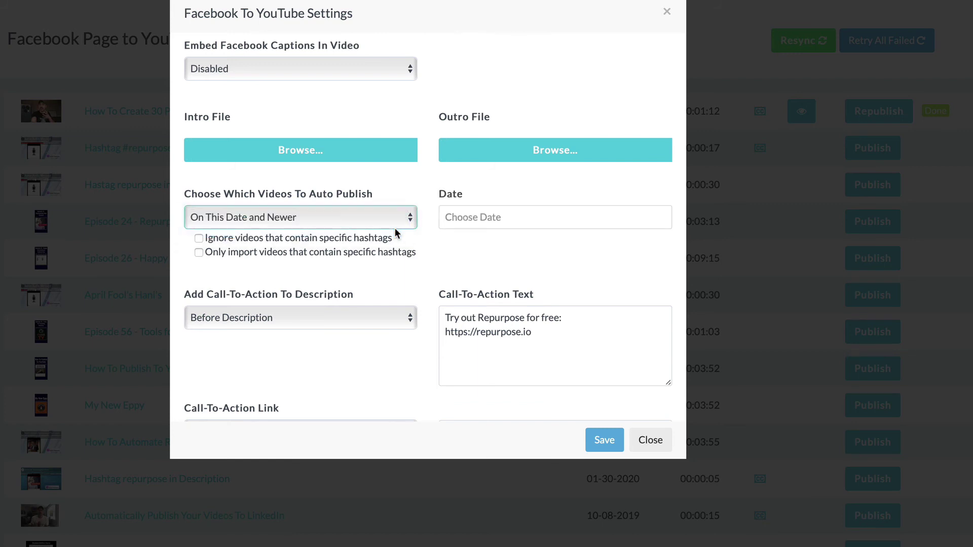
pyautogui.click(506, 216)
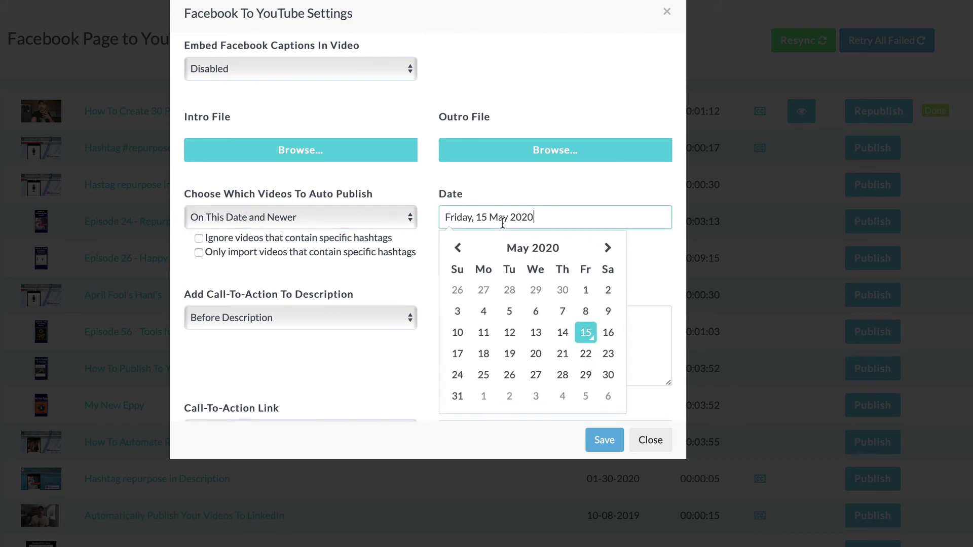
pyautogui.click(484, 356)
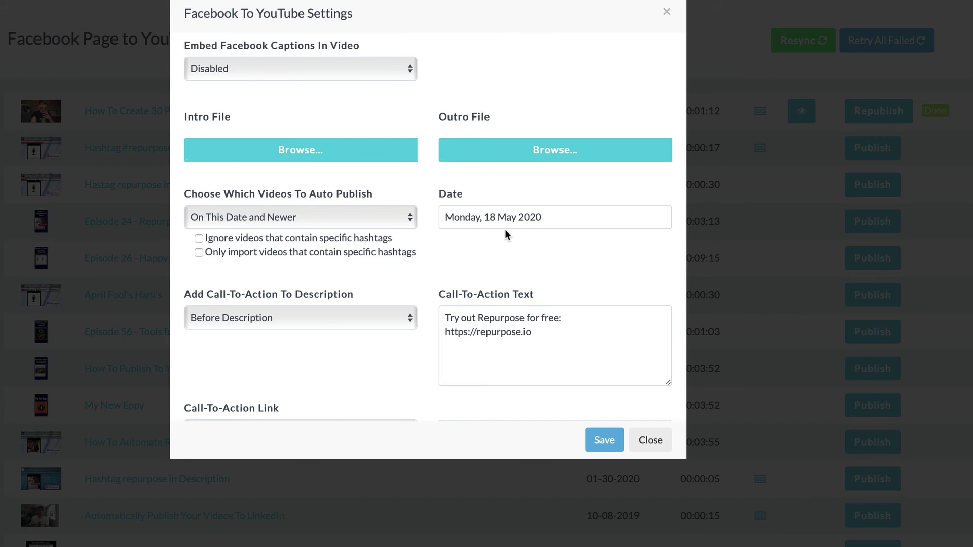
pyautogui.click(606, 441)
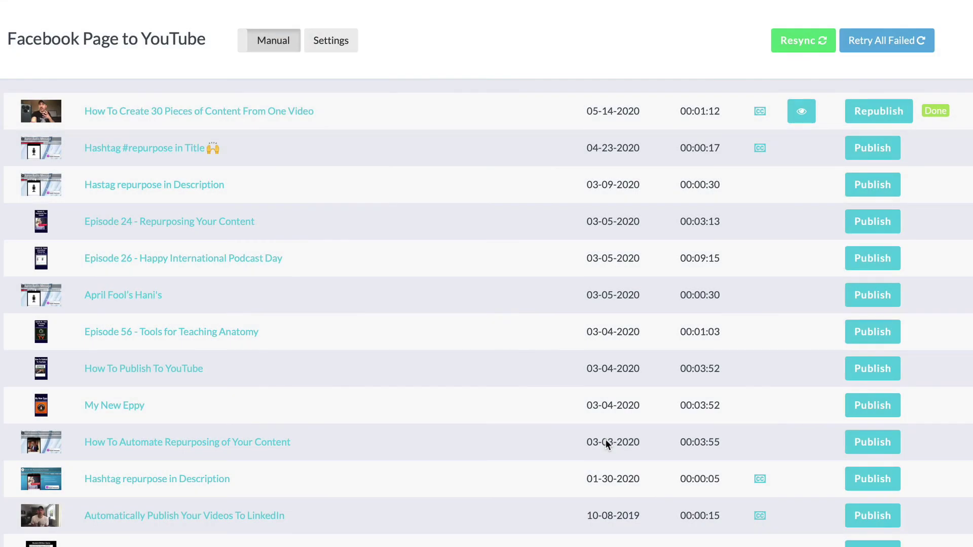
# Switch the Facebook Page to YouTube workflow to Auto, accepting the queue confirmation, and return it to Manual.
pyautogui.click(279, 43)
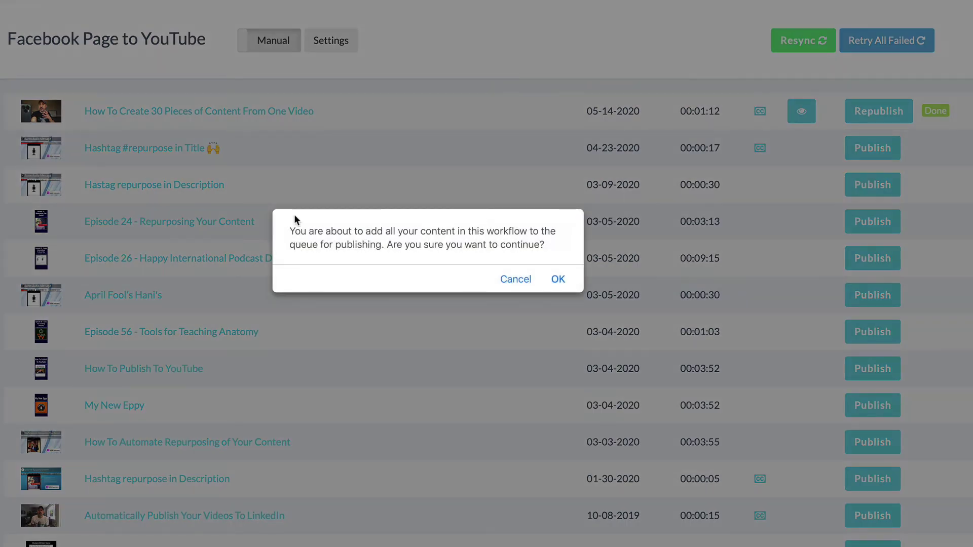
pyautogui.click(557, 278)
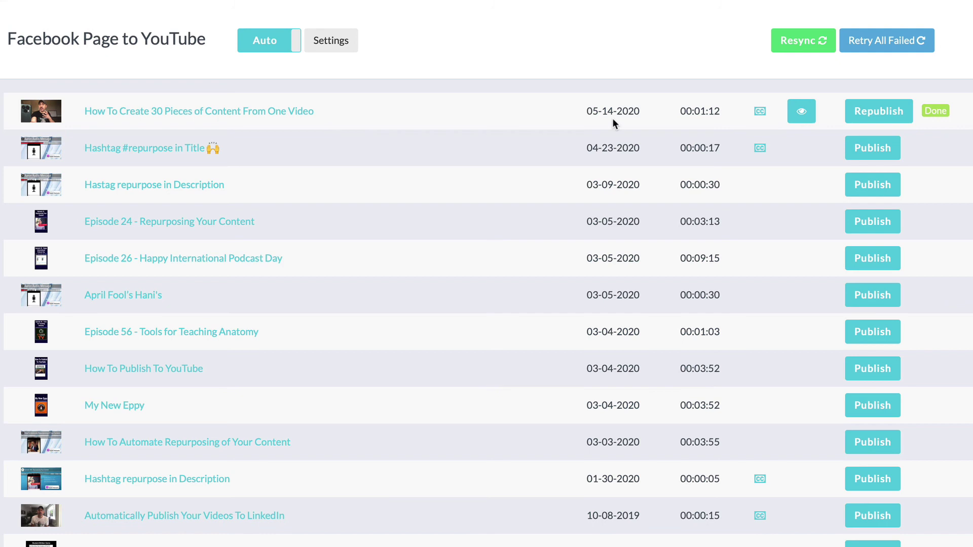
pyautogui.click(266, 45)
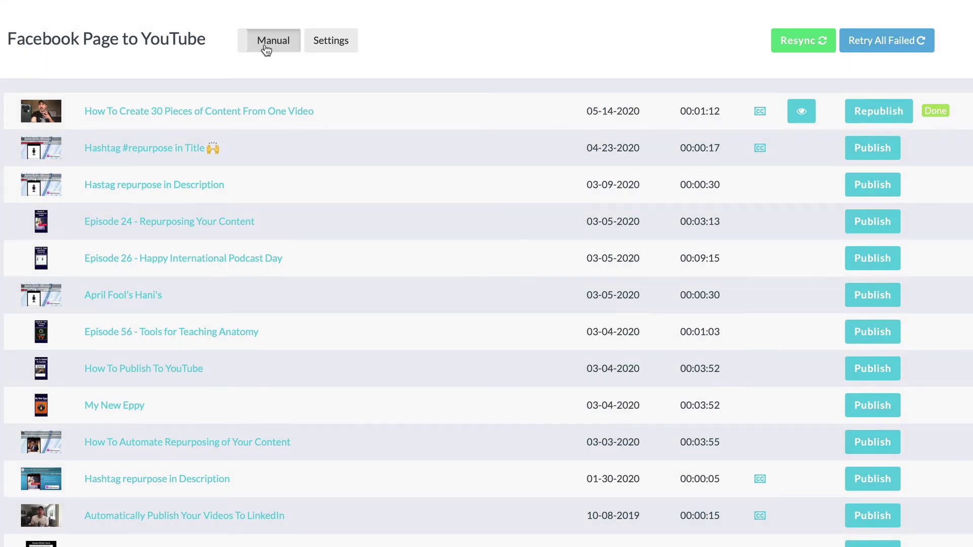
# Set the workflow settings to auto publish All videos instead of only those from a given date.
pyautogui.click(343, 51)
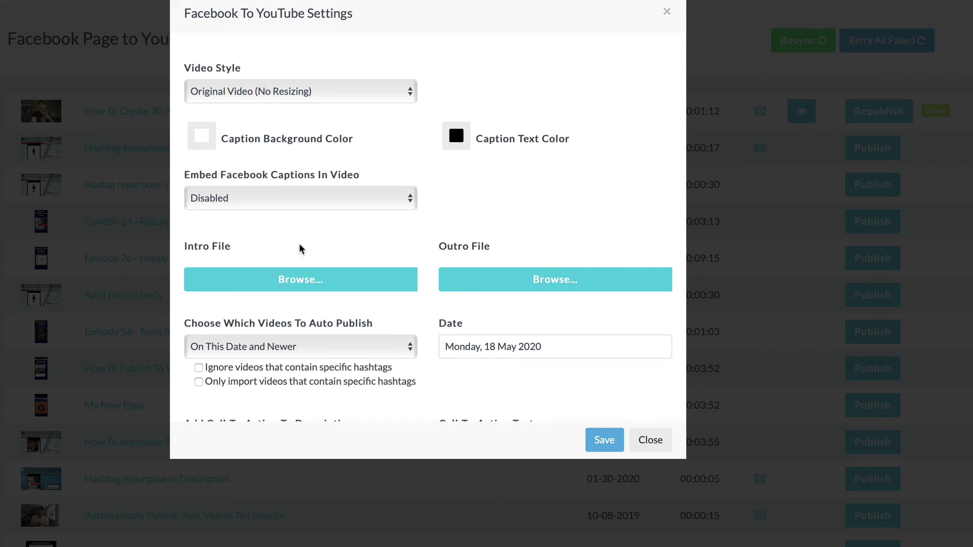
pyautogui.scroll(-3, 299, 249)
pyautogui.click(276, 220)
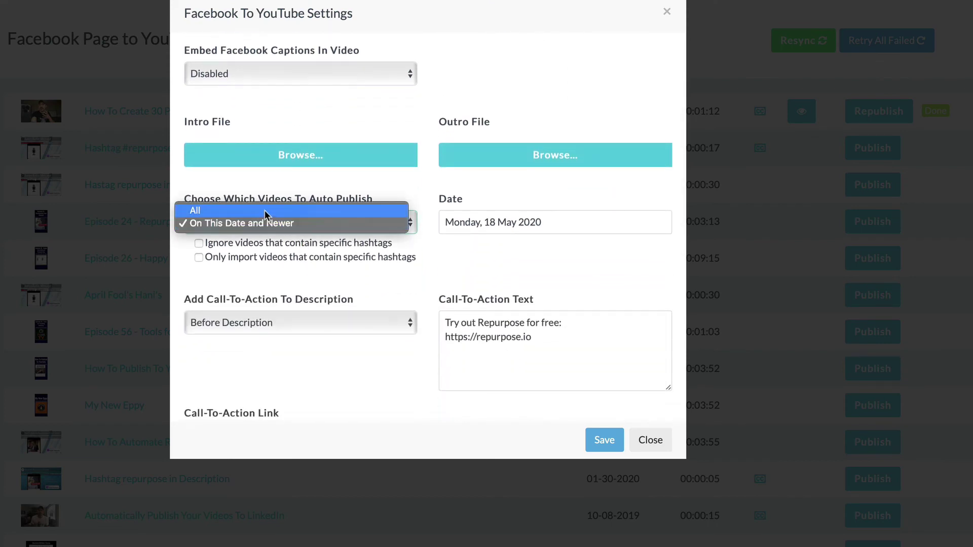
pyautogui.click(265, 211)
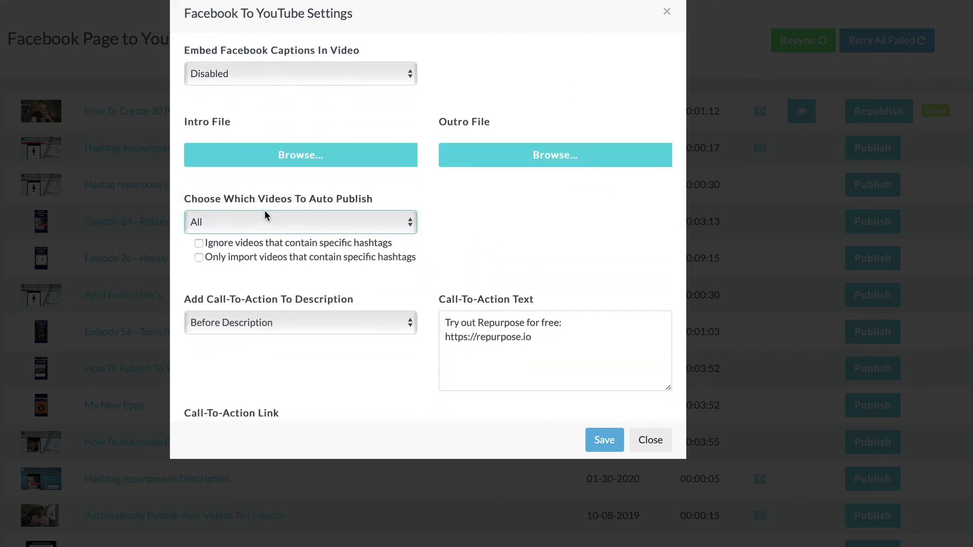
# Only import videos that contain the hashtag #repurposeio, and save the workflow settings.
pyautogui.click(200, 258)
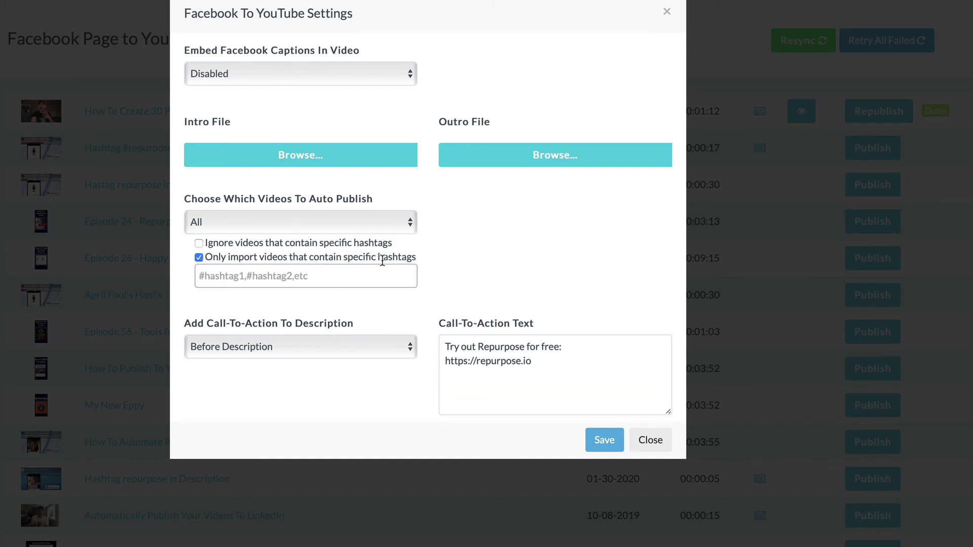
pyautogui.click(338, 276)
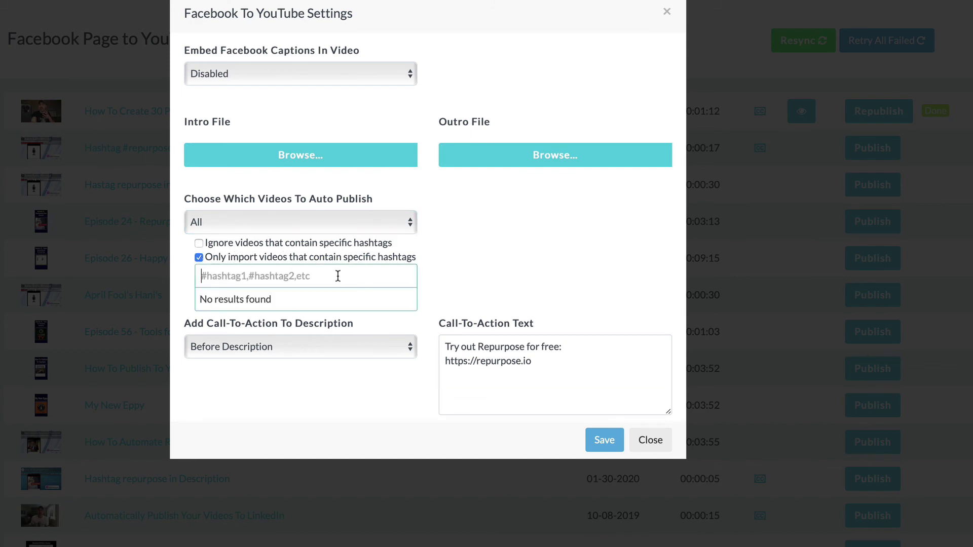
pyautogui.write('#repurpose.')
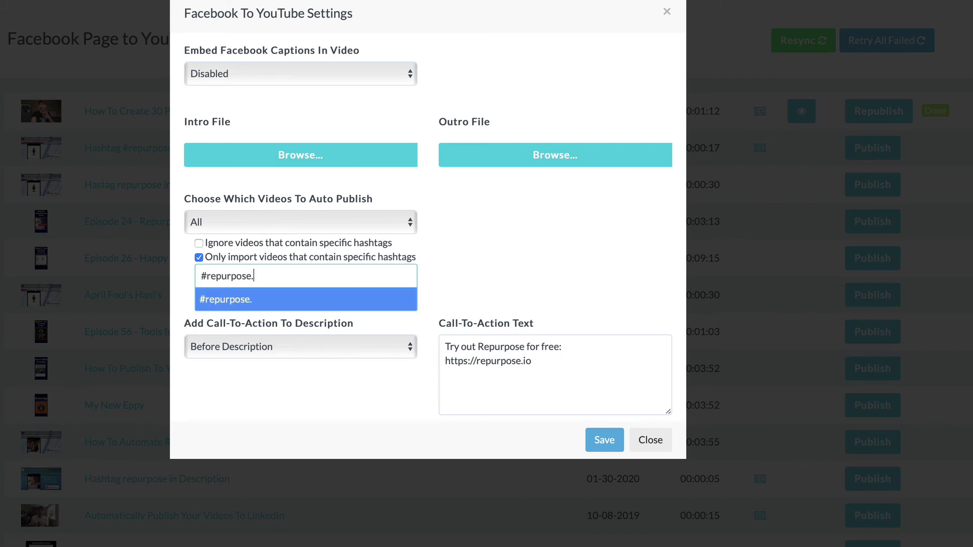
pyautogui.press('BackSpace')
pyautogui.write('io')
pyautogui.press('Return')
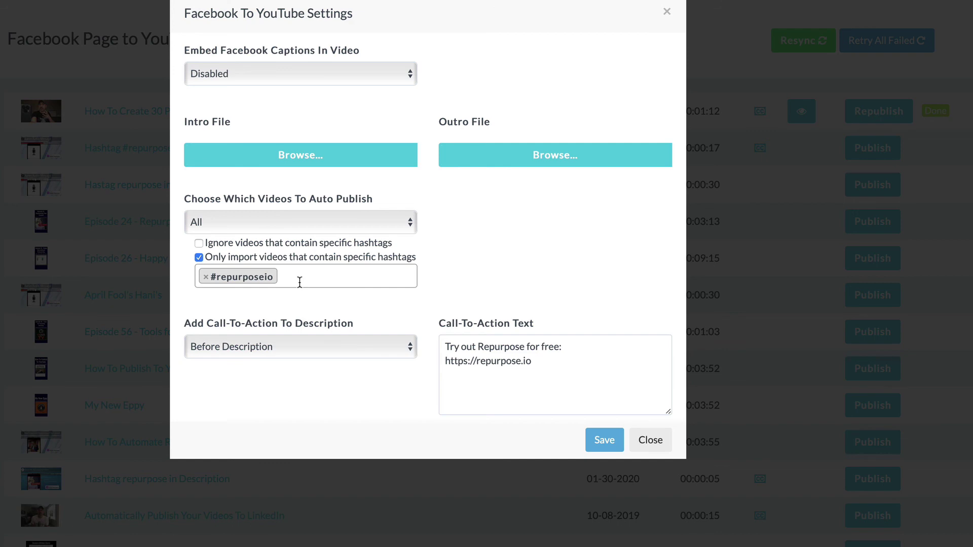
pyautogui.click(606, 444)
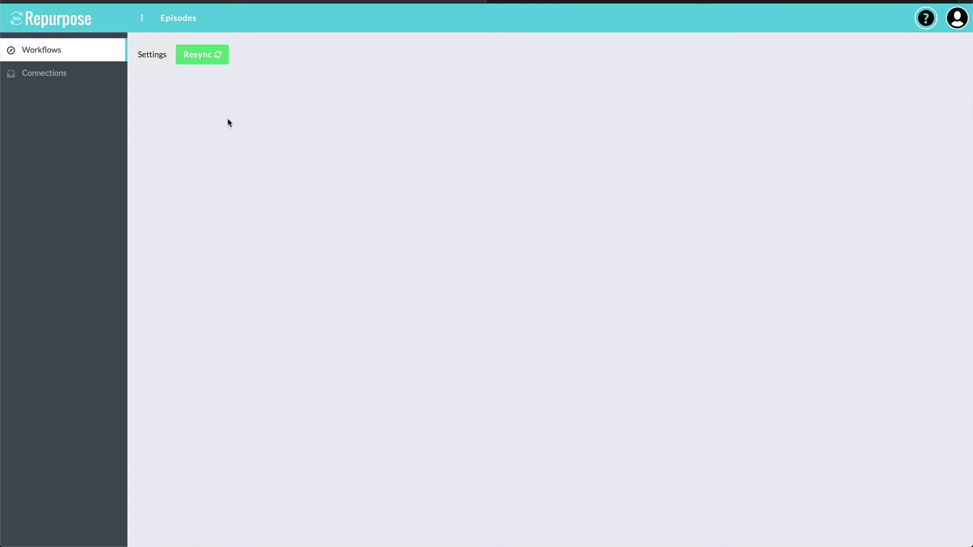
# Set the Facebook Page to YouTube workflow's publish mode to Auto in the workflow list, confirm the queueing, and open its videos.
pyautogui.click(66, 57)
pyautogui.click(677, 245)
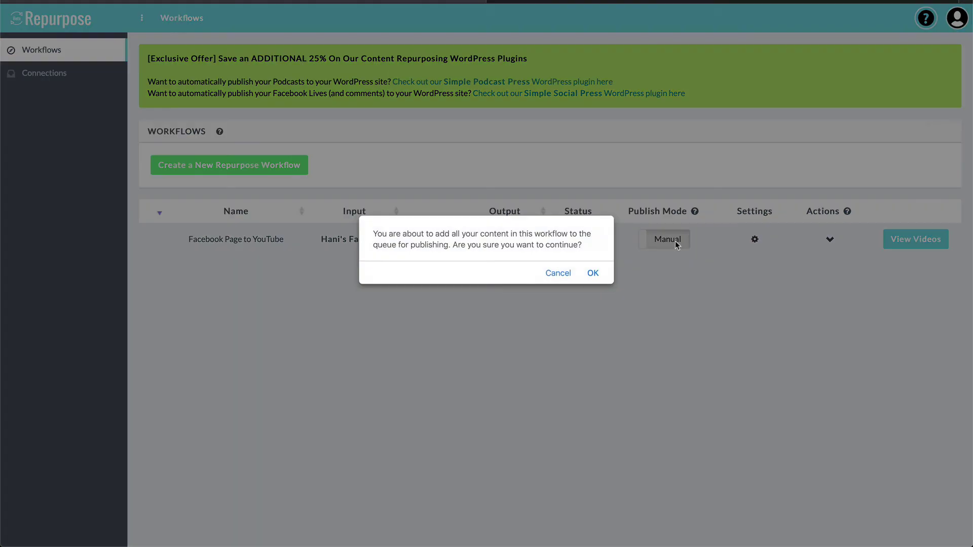
pyautogui.click(594, 274)
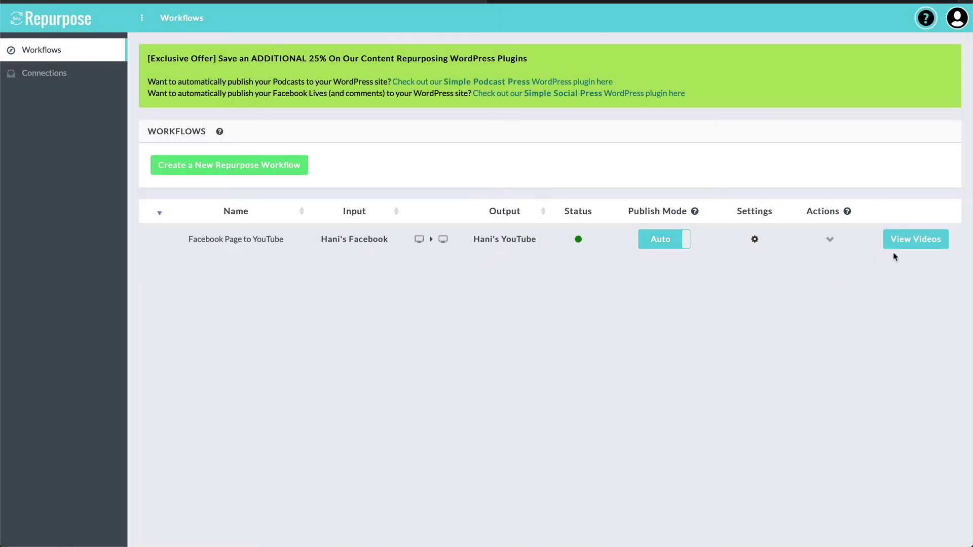
pyautogui.click(914, 239)
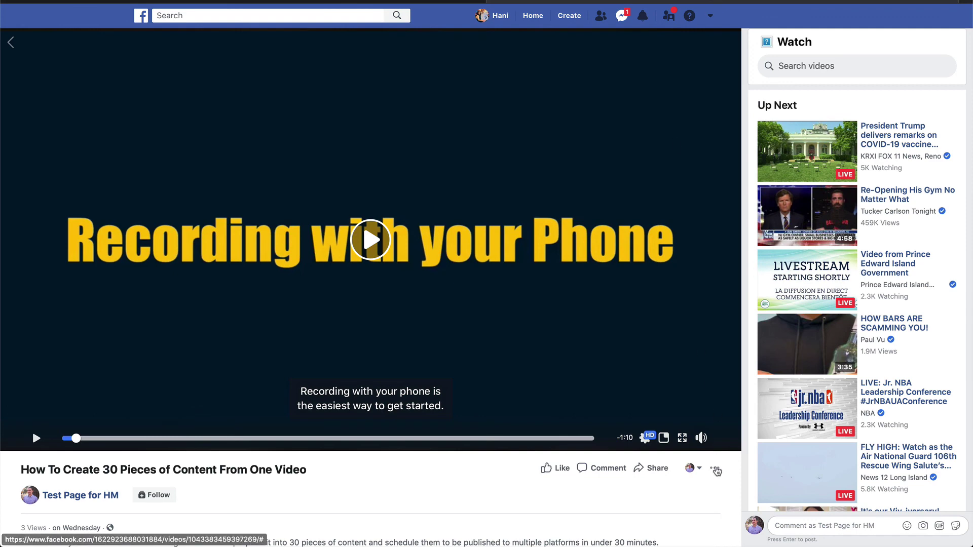
# On Facebook, add #repurposeio to the end of the description of How To Create 30 Pieces of Content From One Video and save it.
pyautogui.click(715, 468)
pyautogui.click(652, 390)
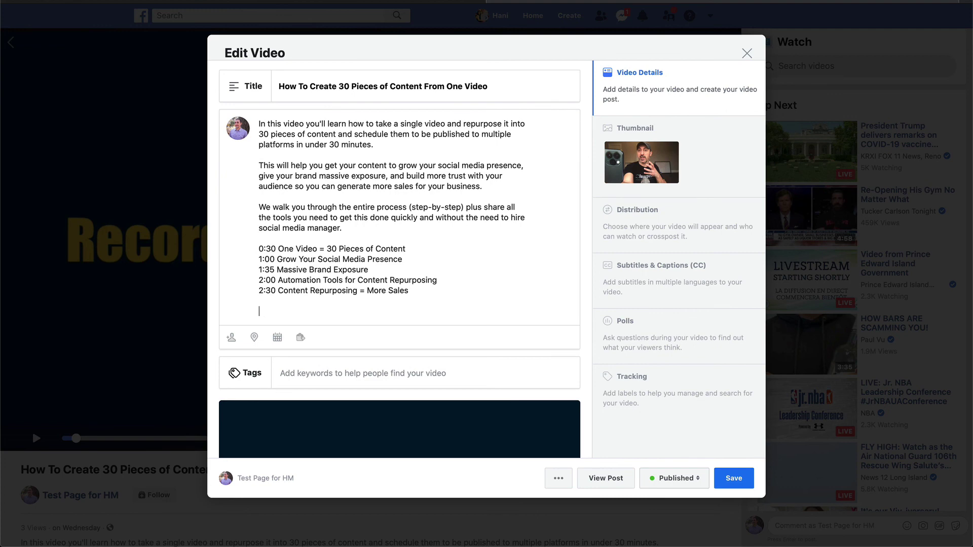
pyautogui.write('#repurposeio')
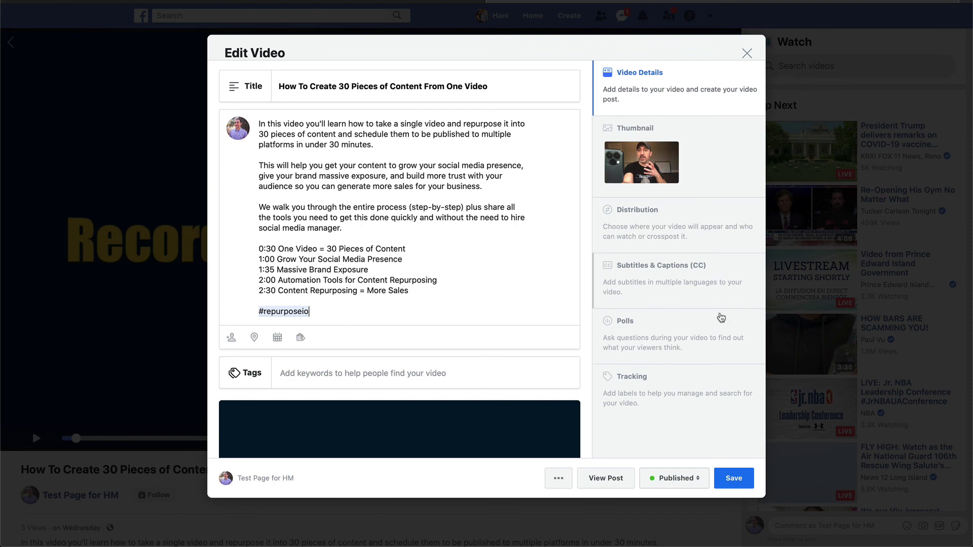
pyautogui.click(741, 482)
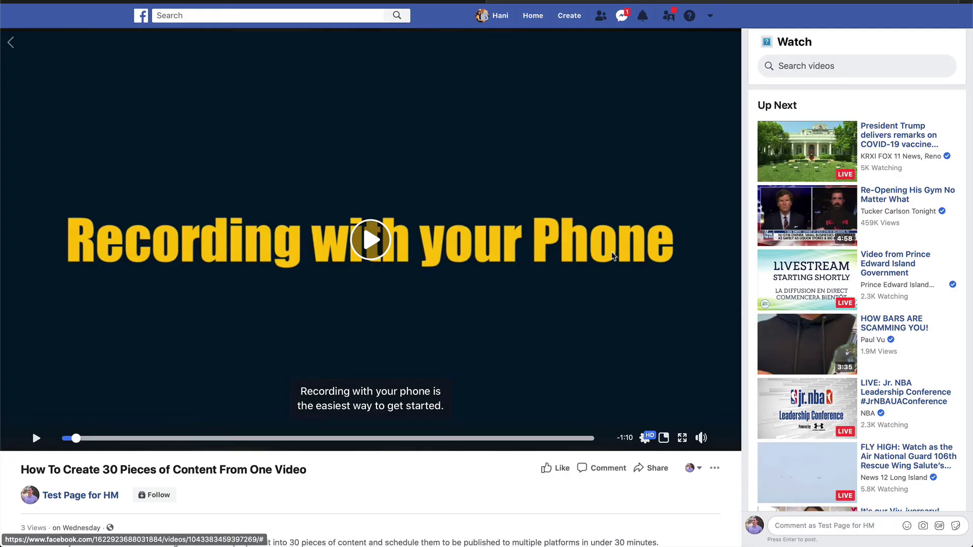
# Switch back to Repurpose, open the Facebook Page to YouTube workflow's videos, and resync them.
pyautogui.click(440, 4)
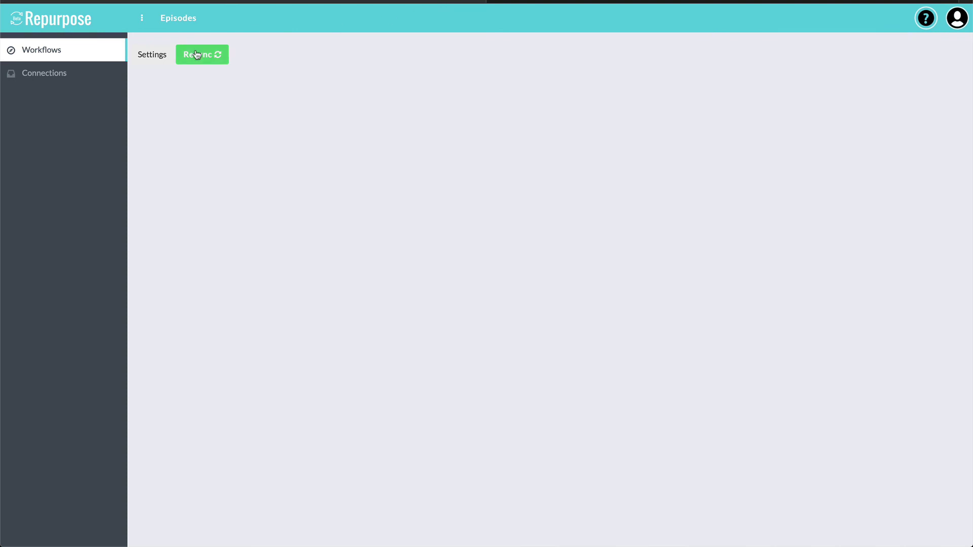
pyautogui.click(85, 54)
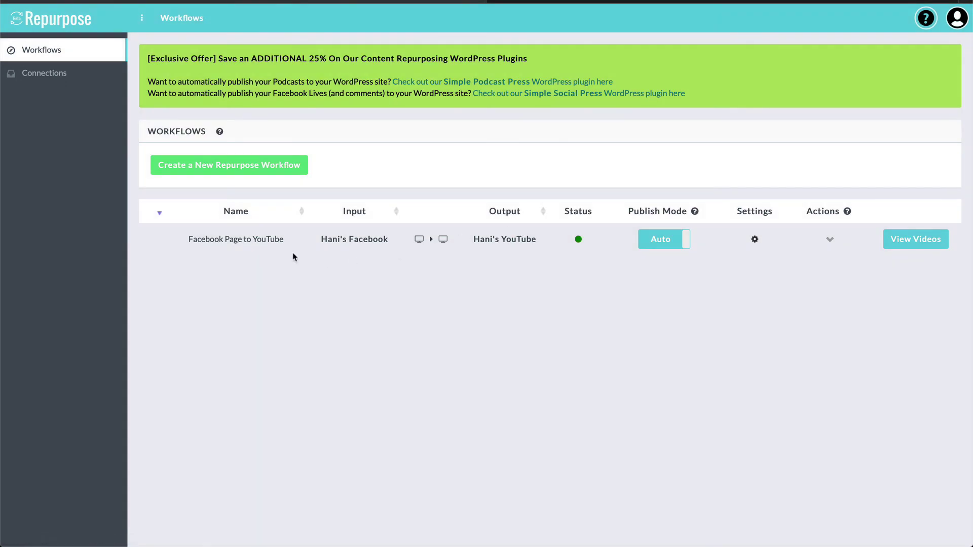
pyautogui.click(934, 246)
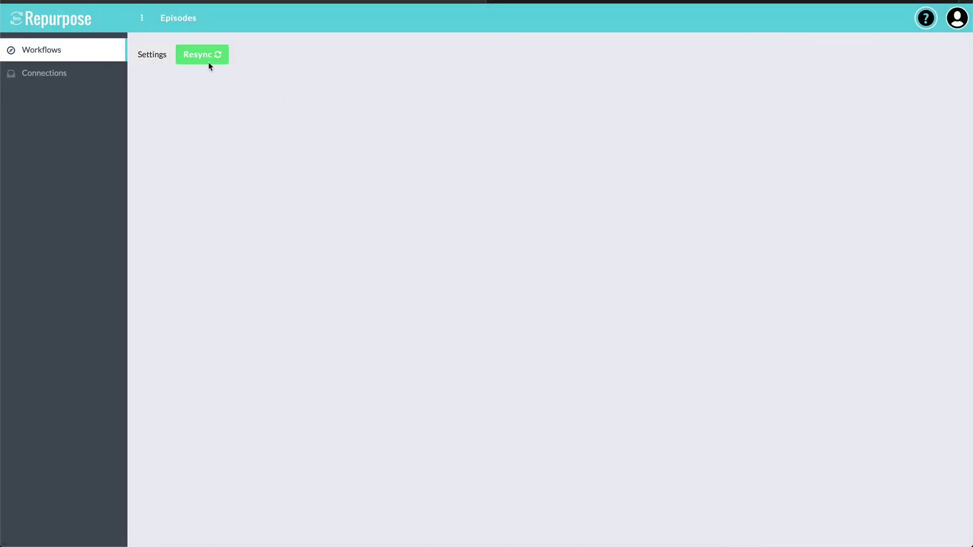
pyautogui.click(205, 55)
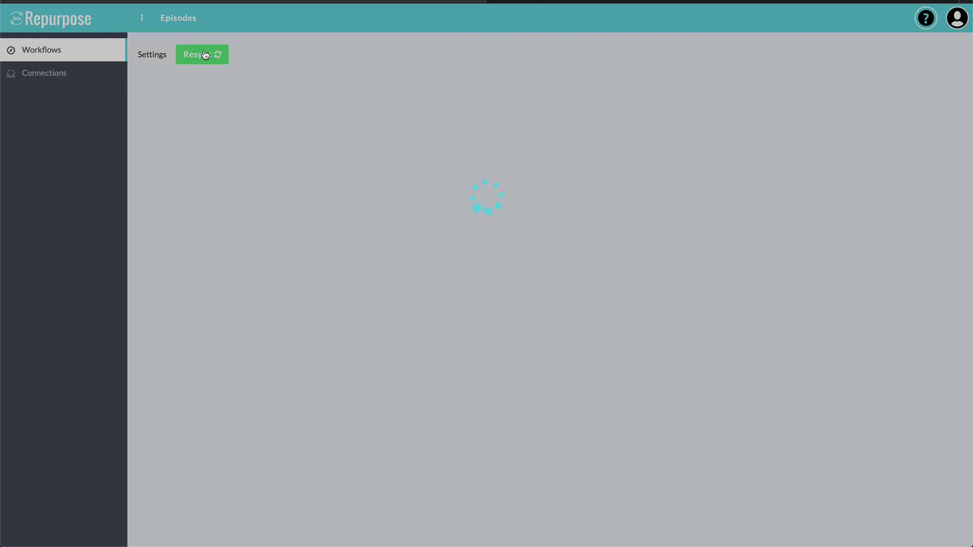